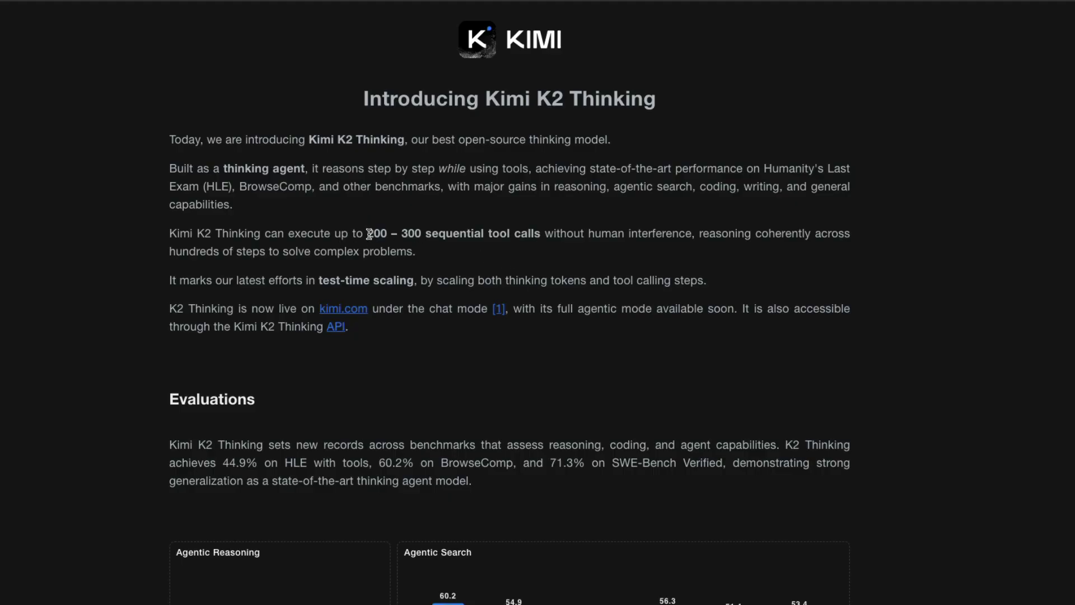
# Highlight '200 – 300 sequential tool calls' in the K2 Thinking intro paragraph.
pyautogui.moveTo(366, 234); pyautogui.dragTo(544, 234)
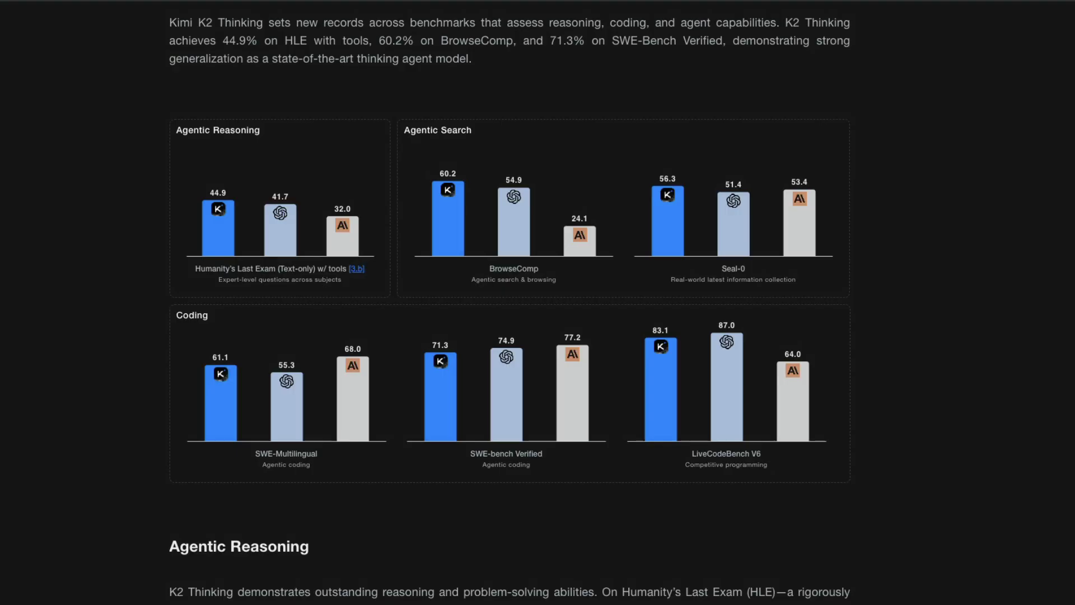
# Read each model's score on the Agentic Reasoning, Agentic Search and Coding benchmark charts.
pyautogui.moveTo(342, 234)
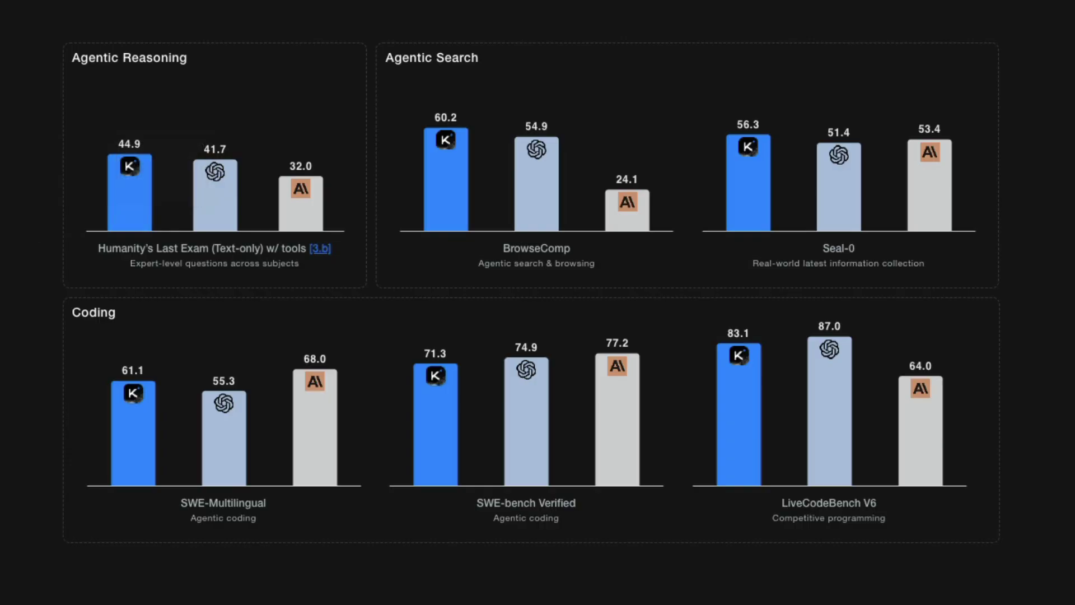
pyautogui.moveTo(294, 221)
pyautogui.moveTo(641, 206)
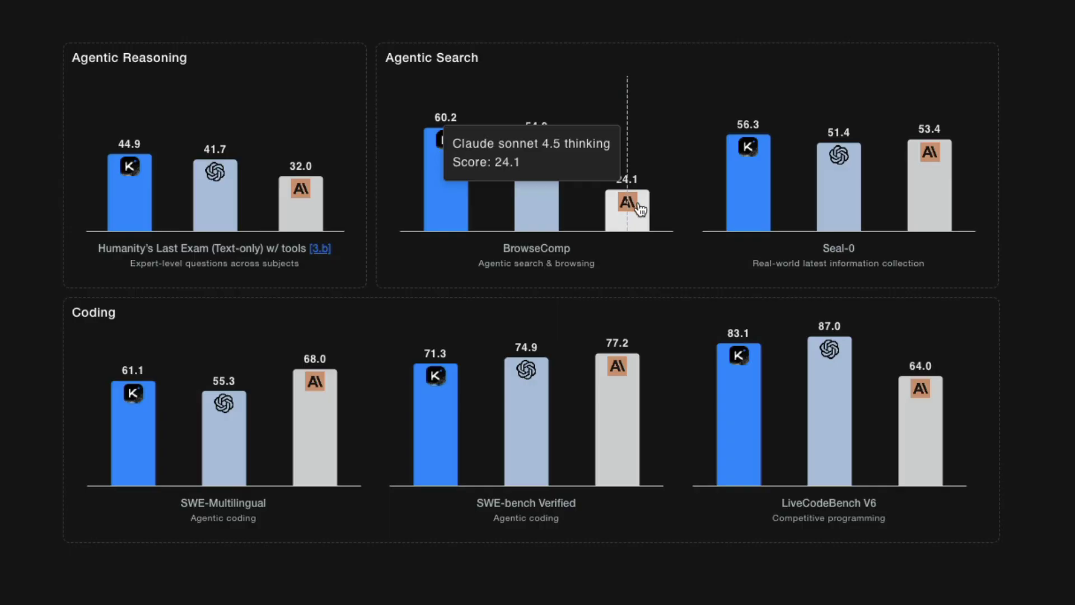
pyautogui.moveTo(458, 200)
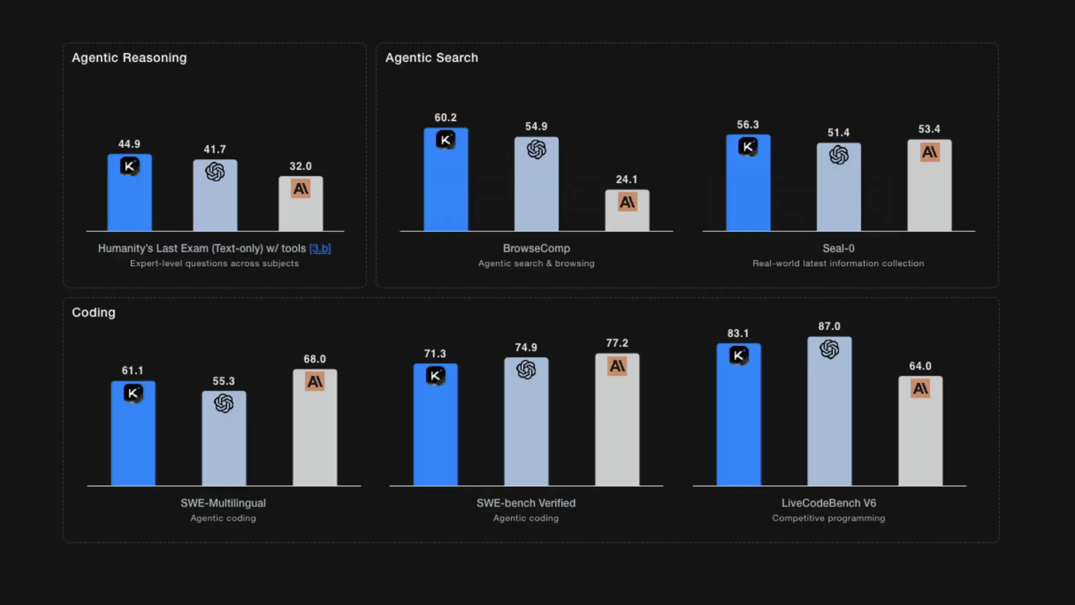
pyautogui.moveTo(633, 452)
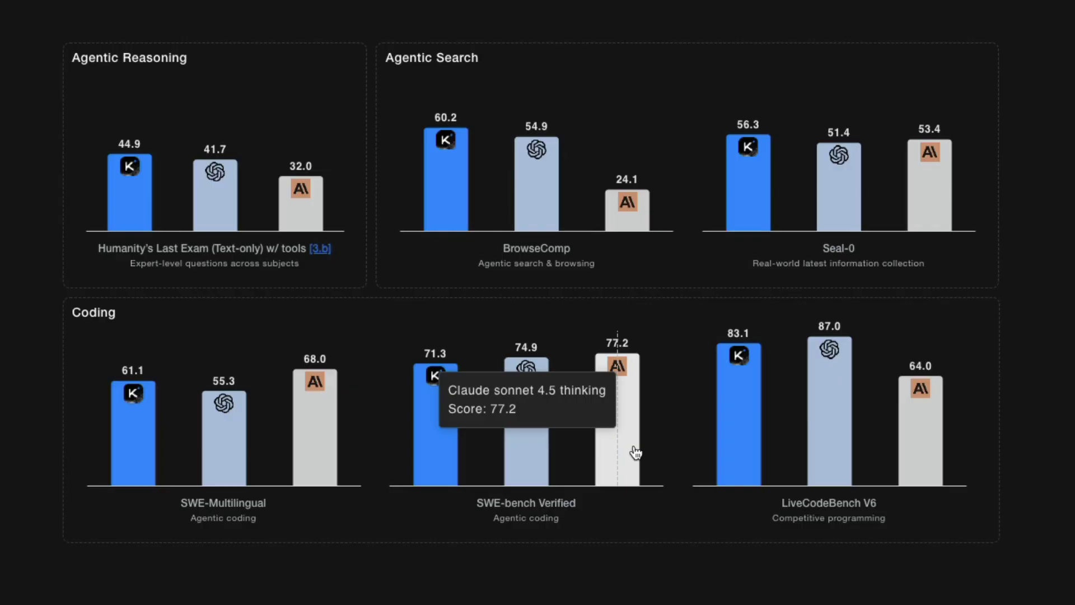
pyautogui.moveTo(310, 453)
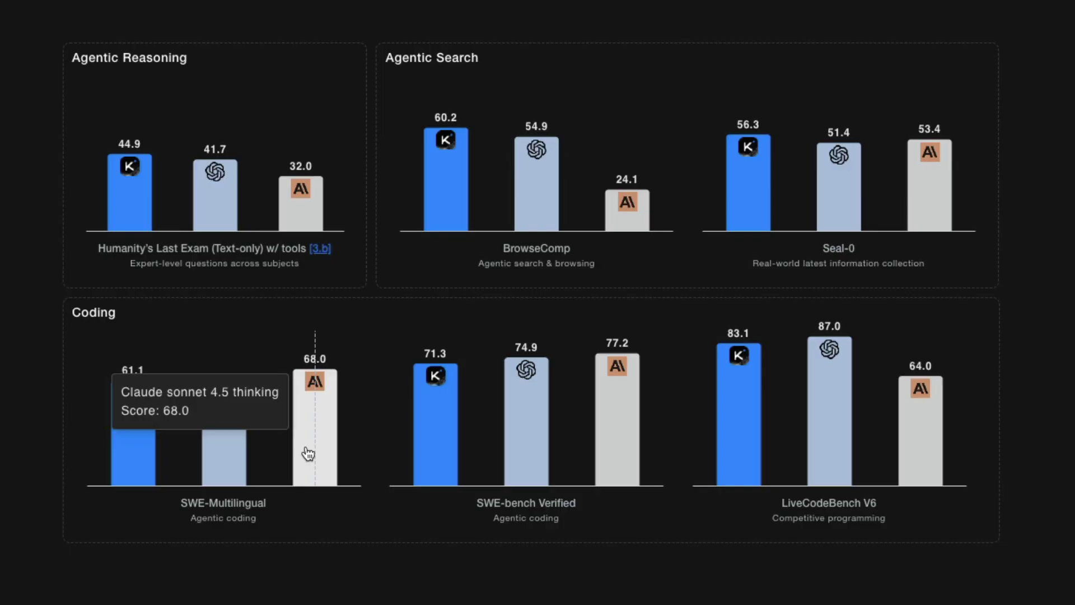
pyautogui.moveTo(138, 459)
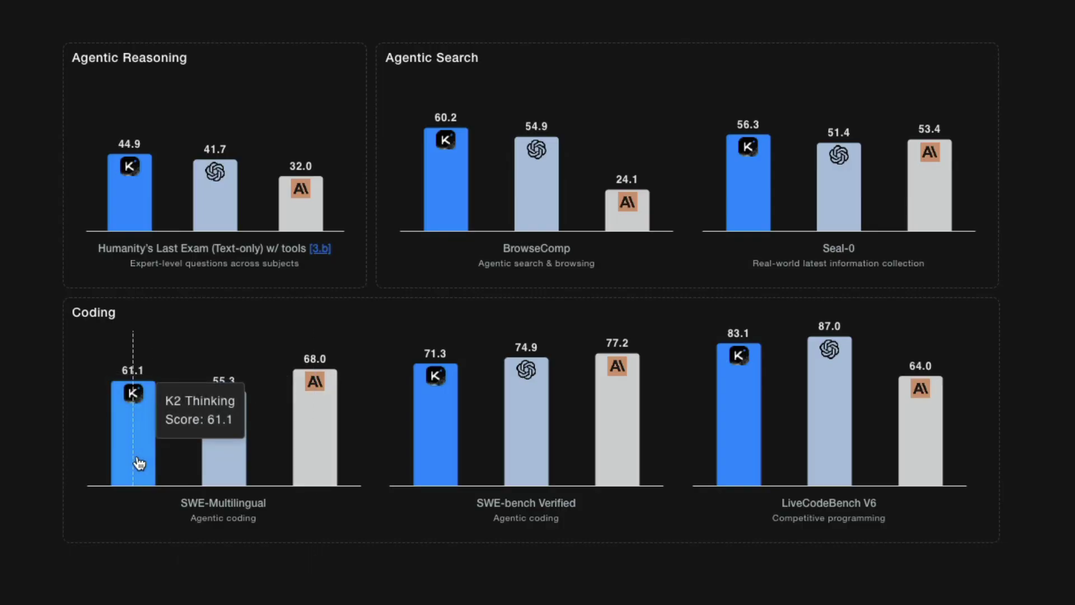
pyautogui.moveTo(250, 441)
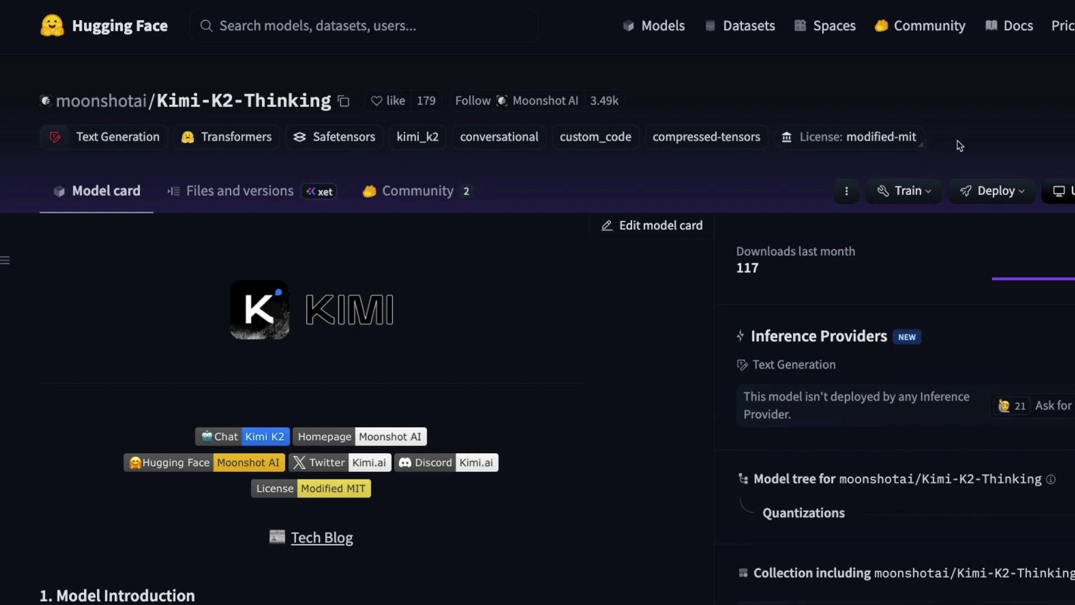
# Check the INT4 and 256k context wording, then highlight 'Quantization-Aware Training (QAT)' under Key Features.
pyautogui.scroll(-9, 684, 283)
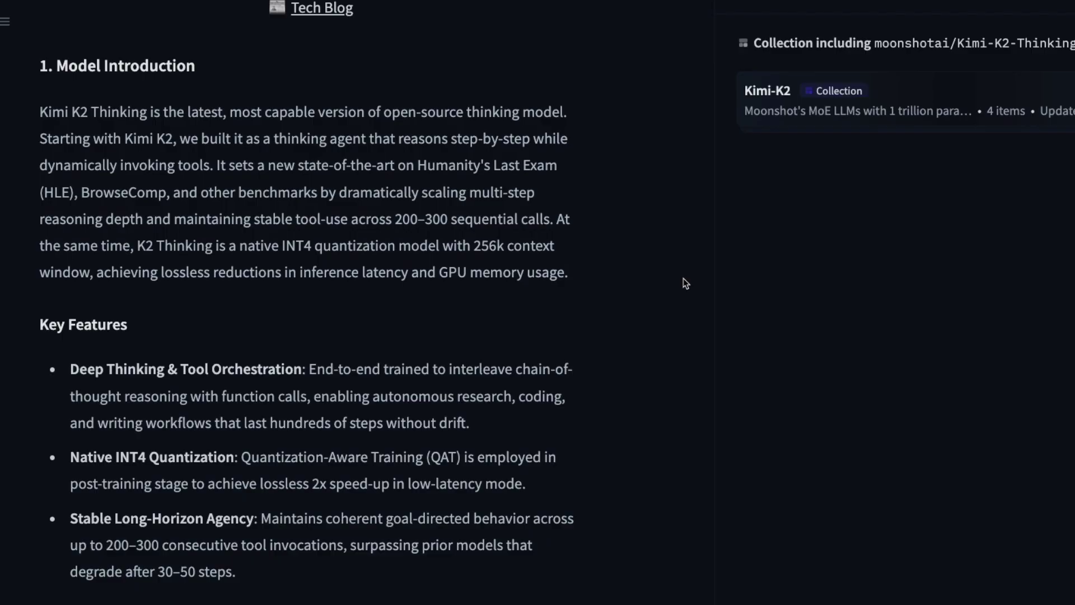
pyautogui.moveTo(286, 247); pyautogui.dragTo(571, 244)
pyautogui.click(573, 245)
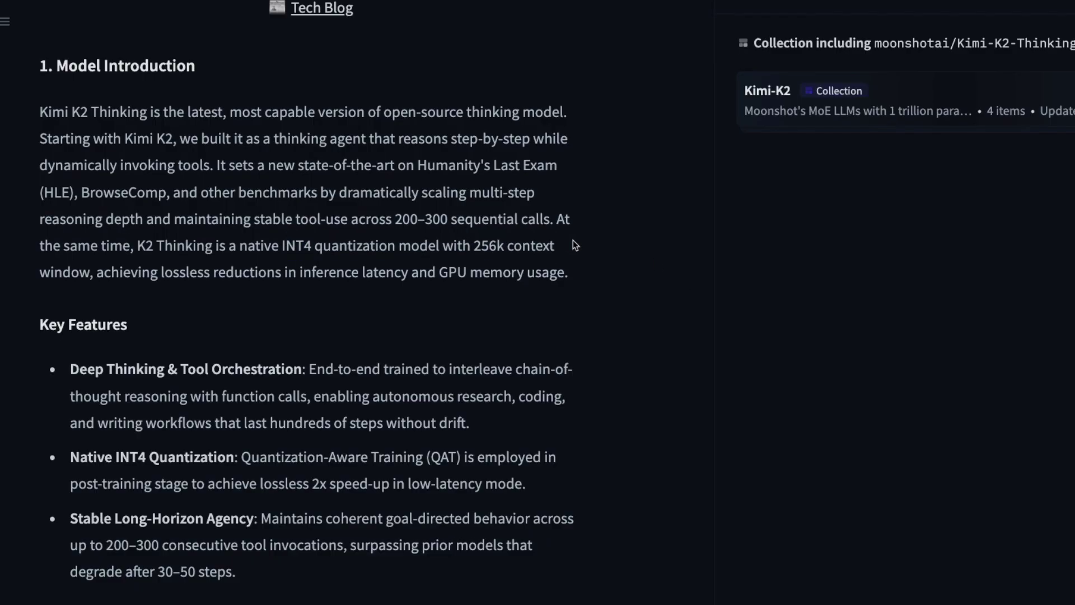
pyautogui.moveTo(241, 457); pyautogui.dragTo(479, 454)
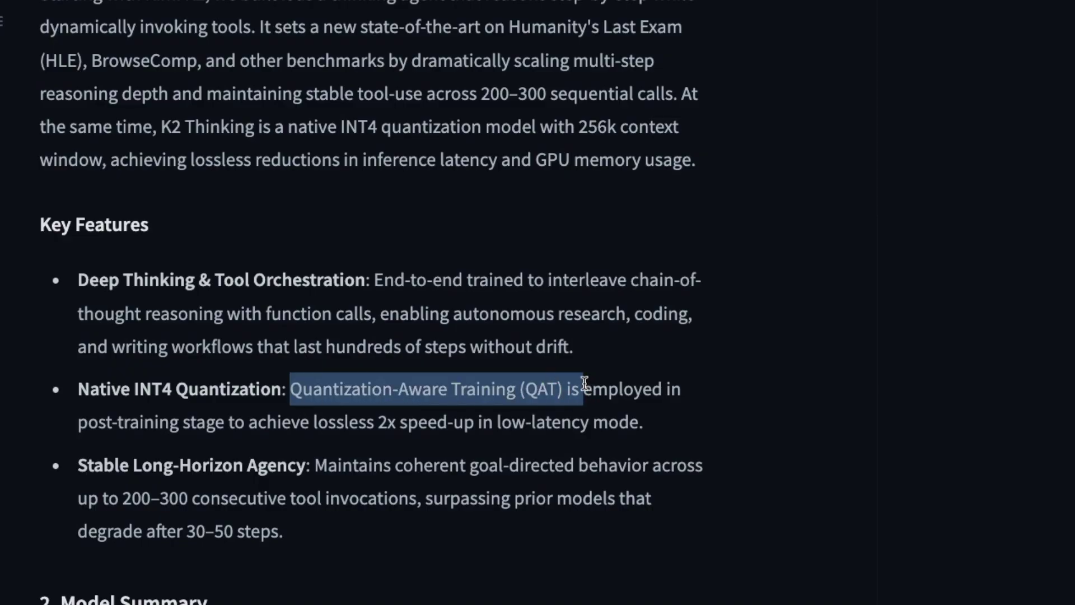
pyautogui.moveTo(585, 384); pyautogui.dragTo(574, 387)
# Highlight the MoE architecture, 32B activated and 1T total parameter values in the Model Summary.
pyautogui.scroll(-8, 330, 471)
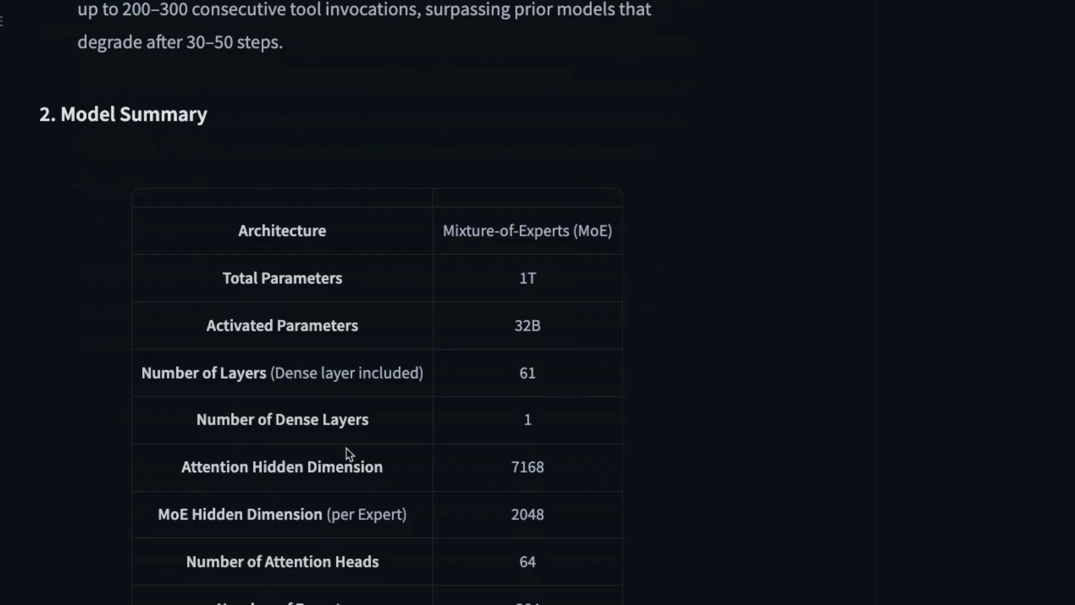
pyautogui.tripleClick(523, 229)
pyautogui.scroll(-3, 560, 325)
pyautogui.click(695, 313)
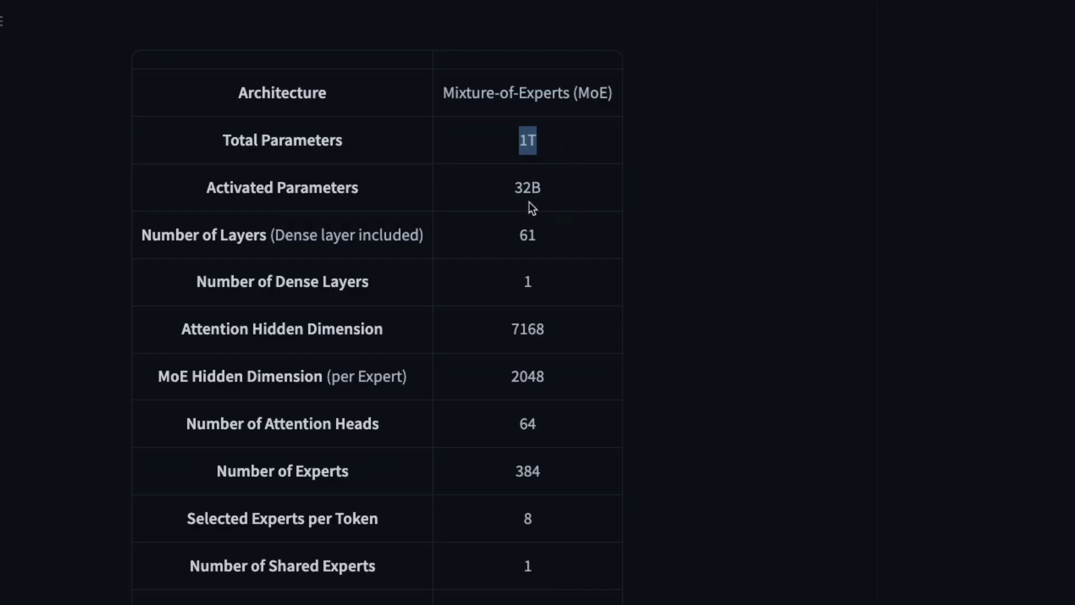
pyautogui.moveTo(513, 188); pyautogui.dragTo(597, 191)
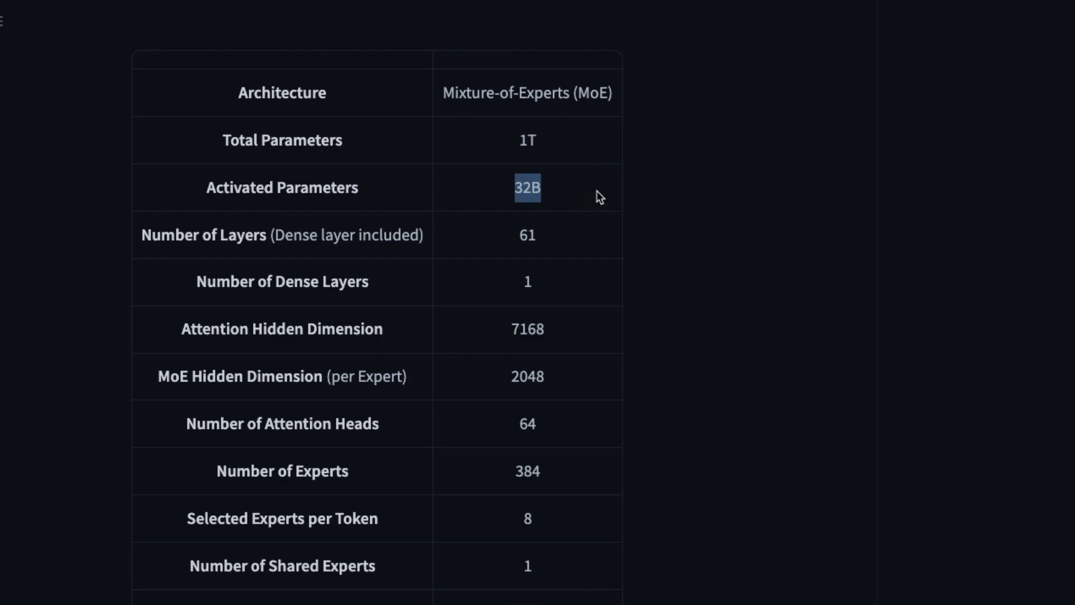
pyautogui.moveTo(514, 140); pyautogui.dragTo(558, 139)
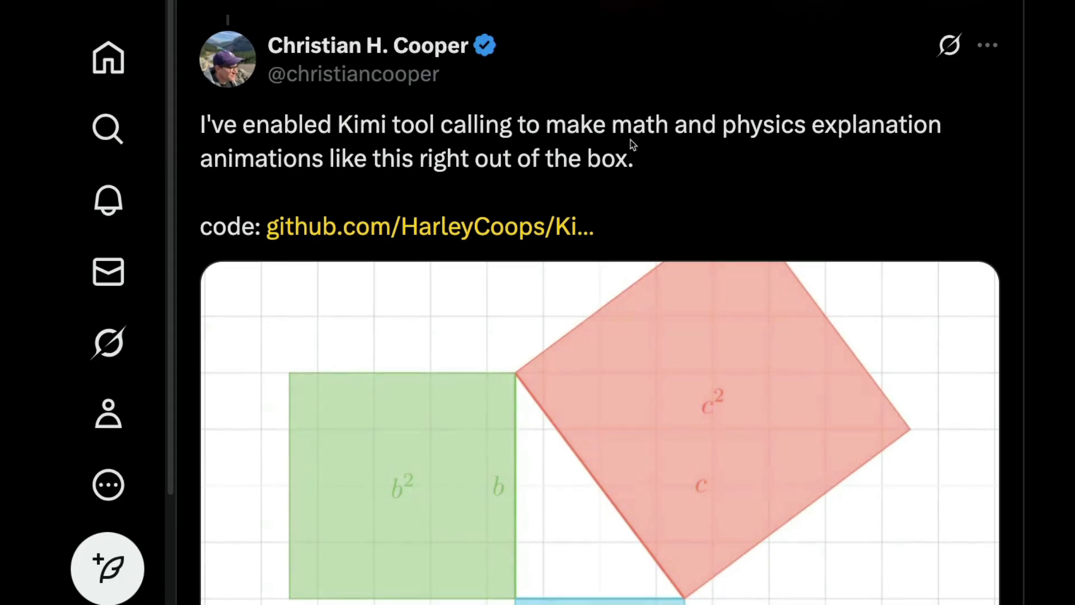
# Scroll through the Pythagorean animation post and on to the kimi-k2-thinking testing post.
pyautogui.scroll(-2, 632, 145)
pyautogui.scroll(-2, 634, 163)
pyautogui.scroll(-1, 633, 162)
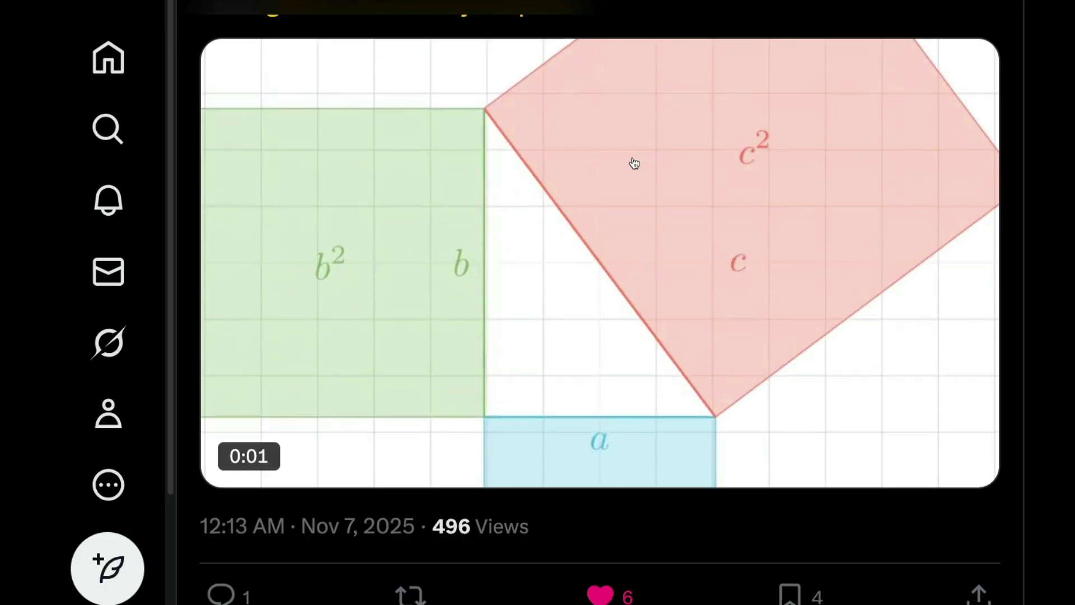
pyautogui.scroll(1, 633, 163)
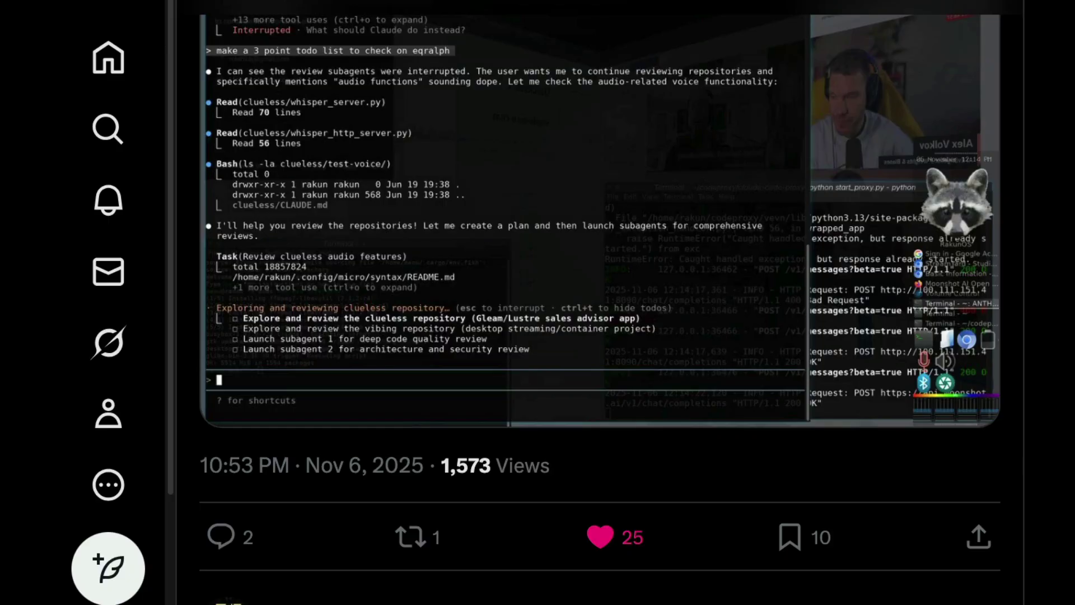
pyautogui.scroll(8, 403, 177)
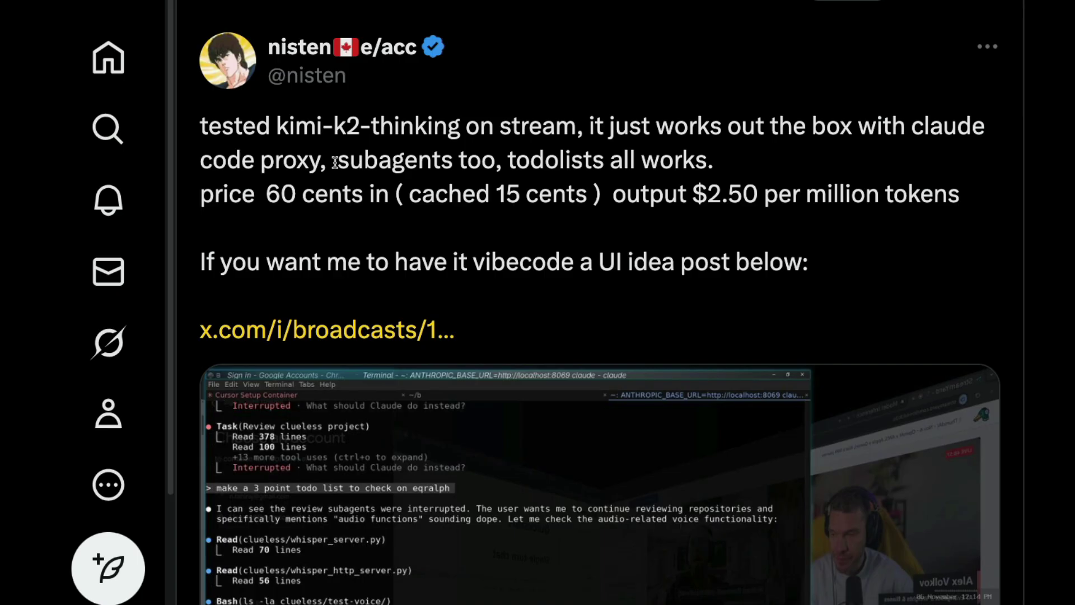
# Select the pricing text: 60 cents in, 15 cents cached, $2.50 output per million tokens.
pyautogui.moveTo(336, 161); pyautogui.dragTo(504, 161)
pyautogui.doubleClick(562, 165)
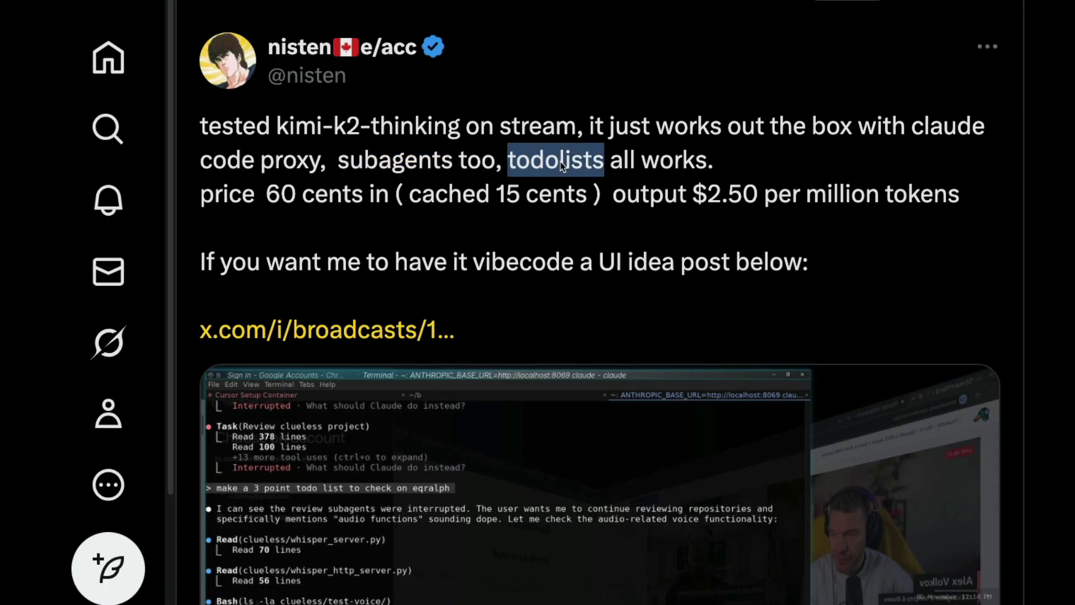
pyautogui.click(562, 165)
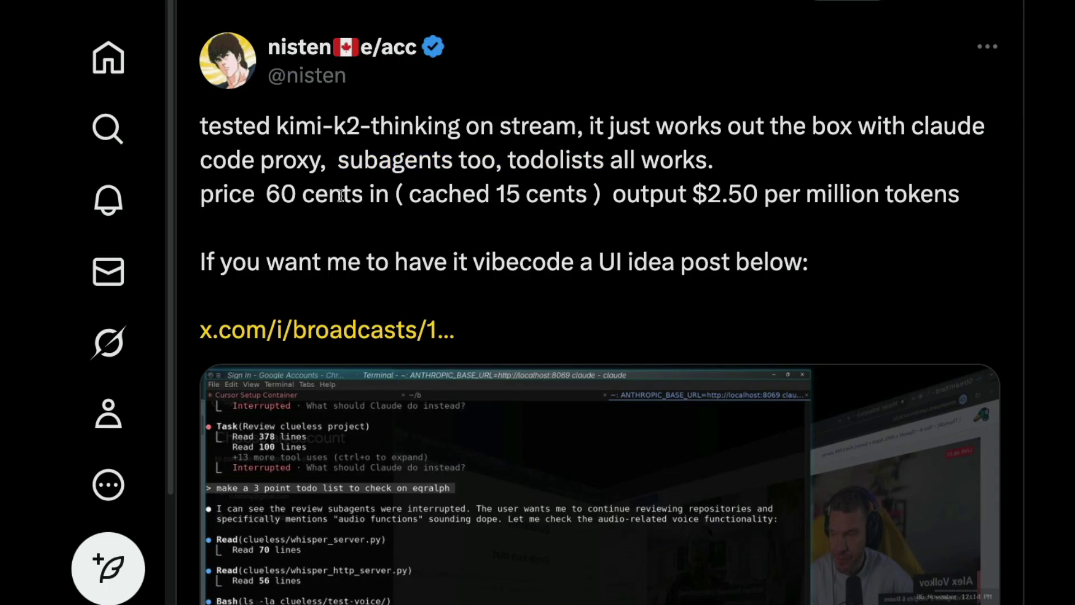
pyautogui.moveTo(261, 190); pyautogui.dragTo(1003, 210)
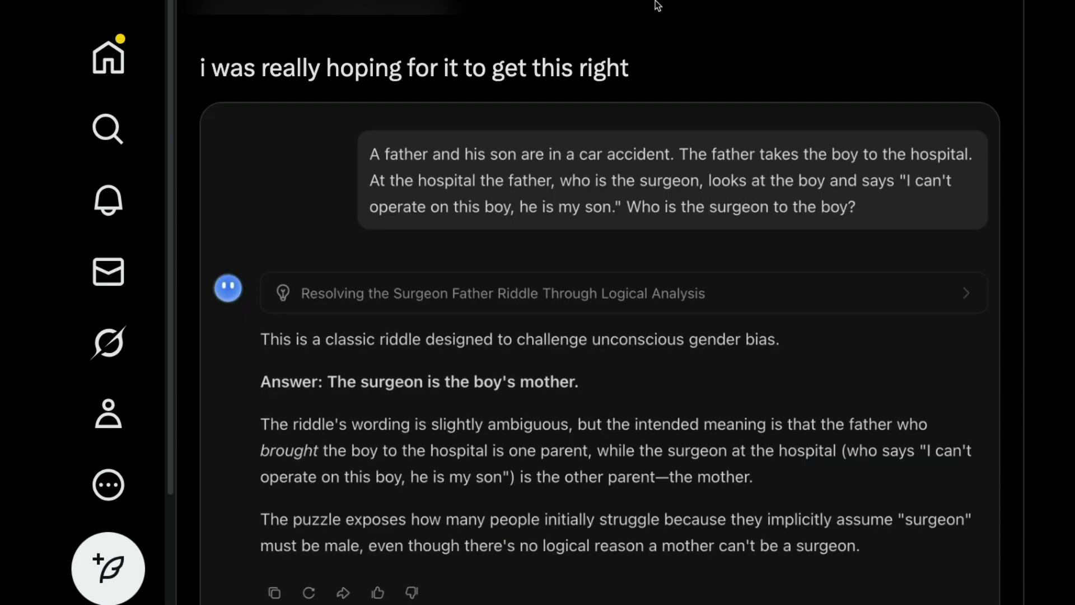
# Scroll through the surgeon-riddle post and on to the Repo Bench results post.
pyautogui.scroll(2, 680, 135)
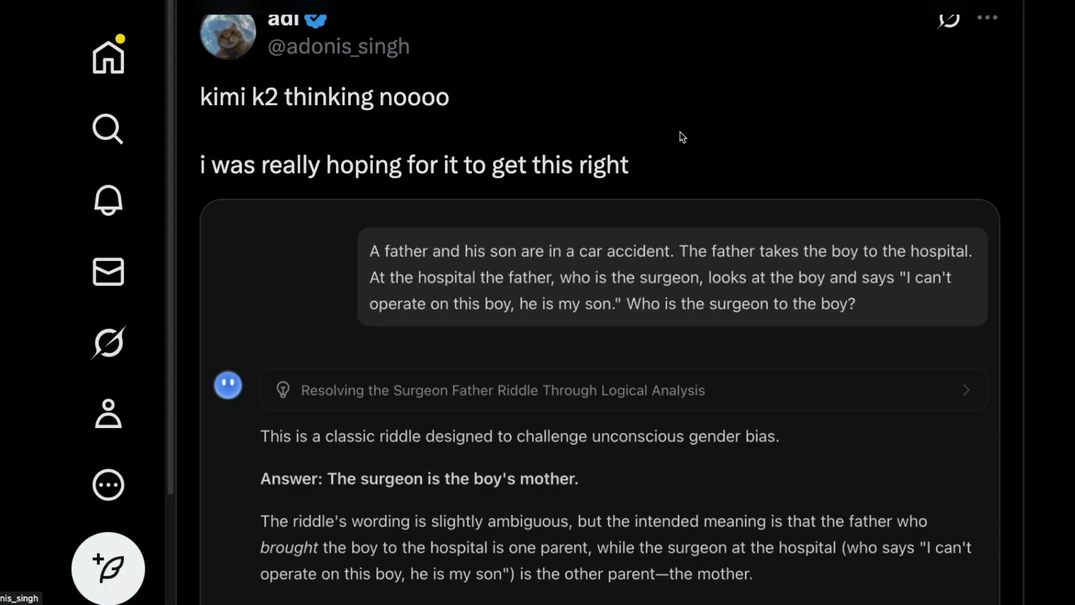
pyautogui.scroll(1, 605, 174)
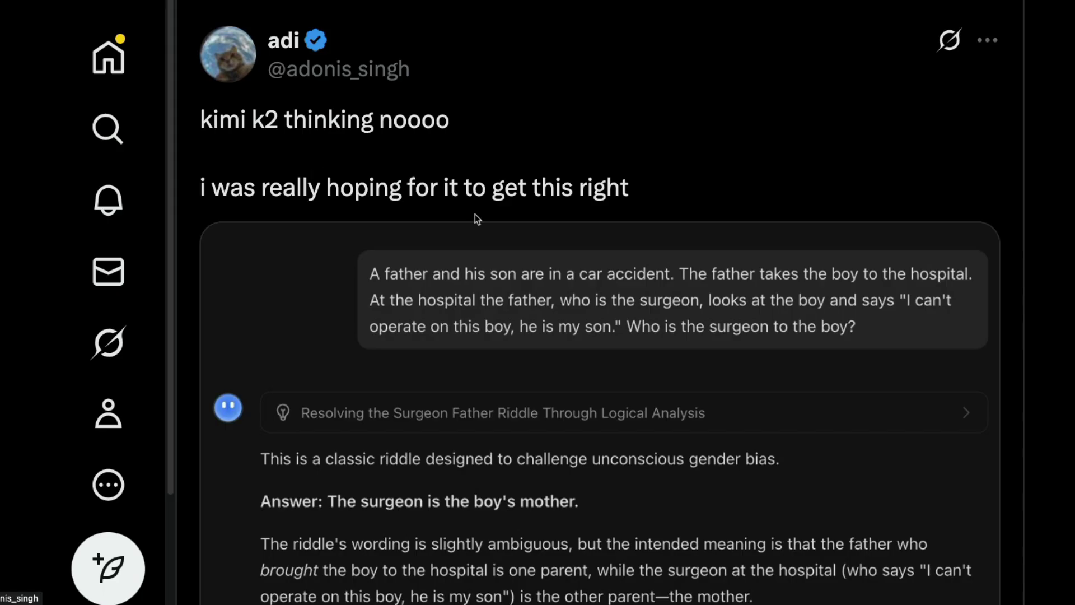
pyautogui.scroll(-5, 492, 235)
pyautogui.scroll(1, 427, 134)
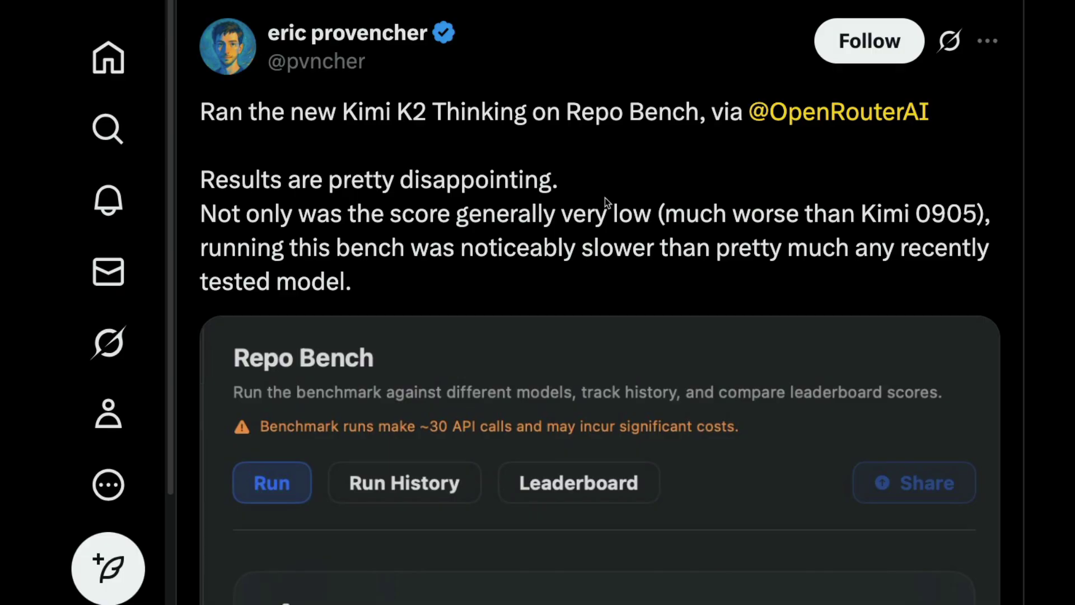
# Scroll the Repo Bench post and briefly highlight 'Kimi K2' in its first line.
pyautogui.scroll(-3, 605, 202)
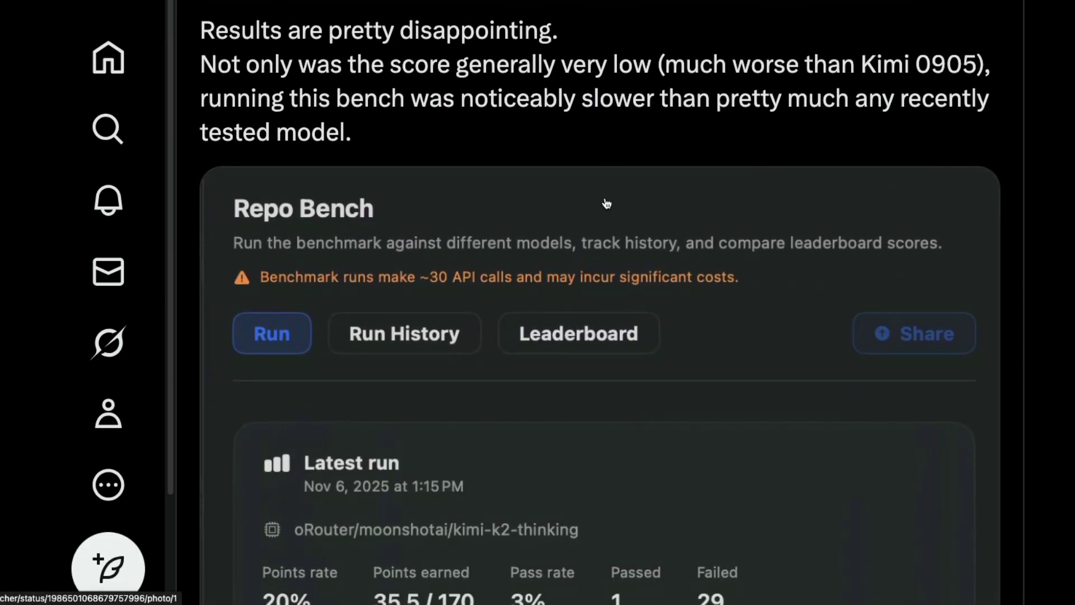
pyautogui.scroll(3, 606, 204)
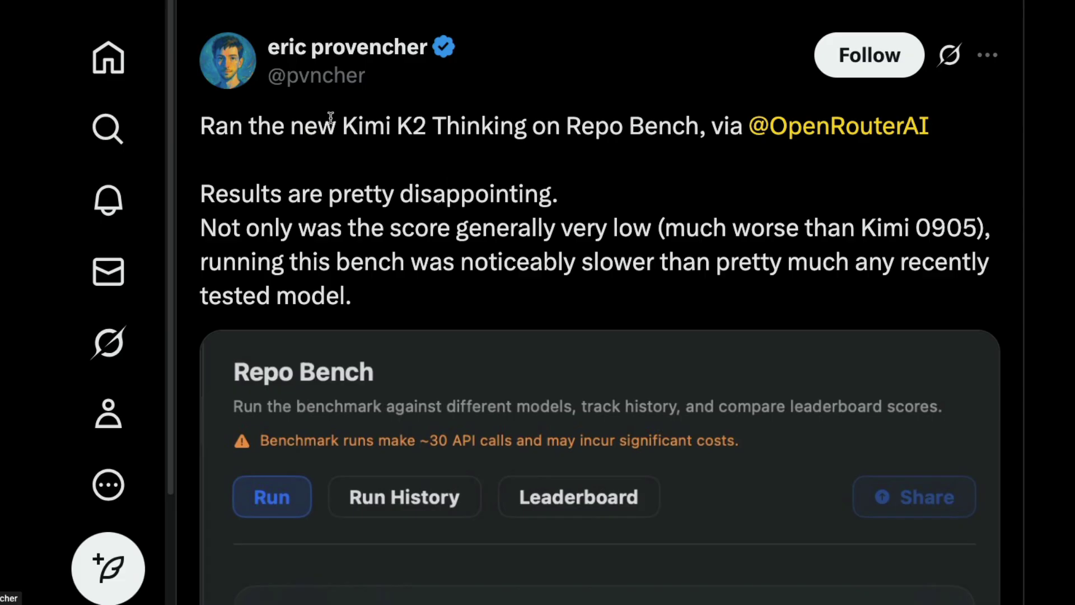
pyautogui.moveTo(331, 119); pyautogui.dragTo(429, 128)
pyautogui.click(428, 128)
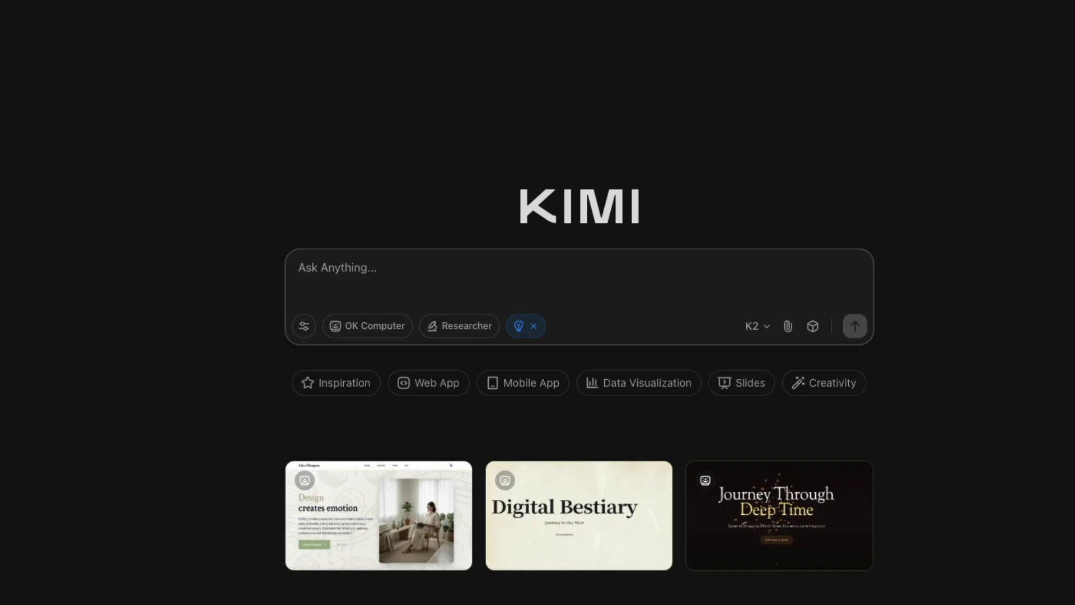
# Check the available models and re-enable Thinking mode for K2.
pyautogui.click(534, 327)
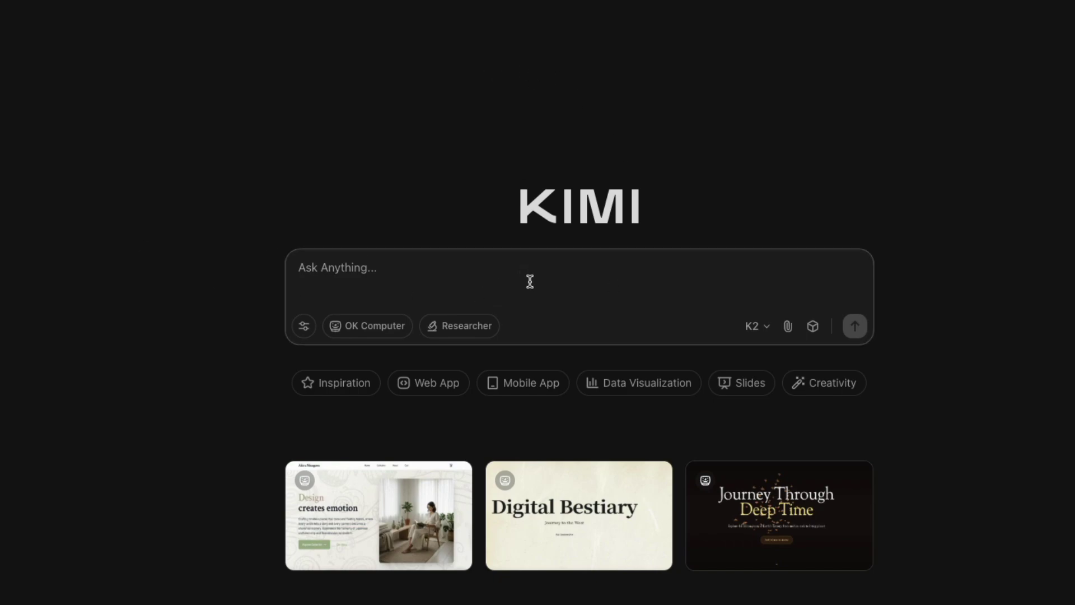
pyautogui.click(753, 326)
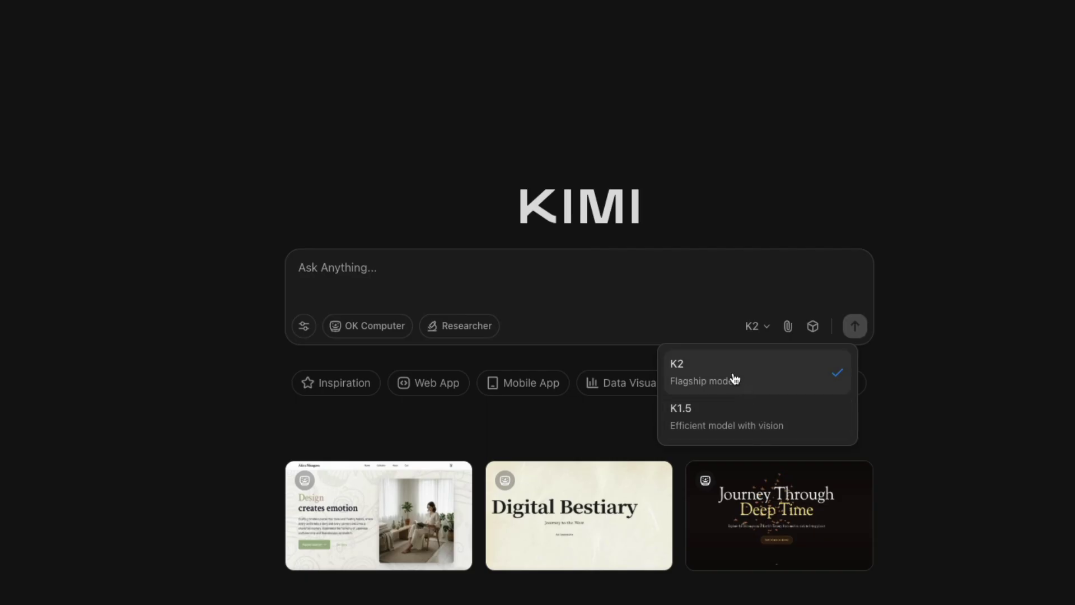
pyautogui.click(304, 326)
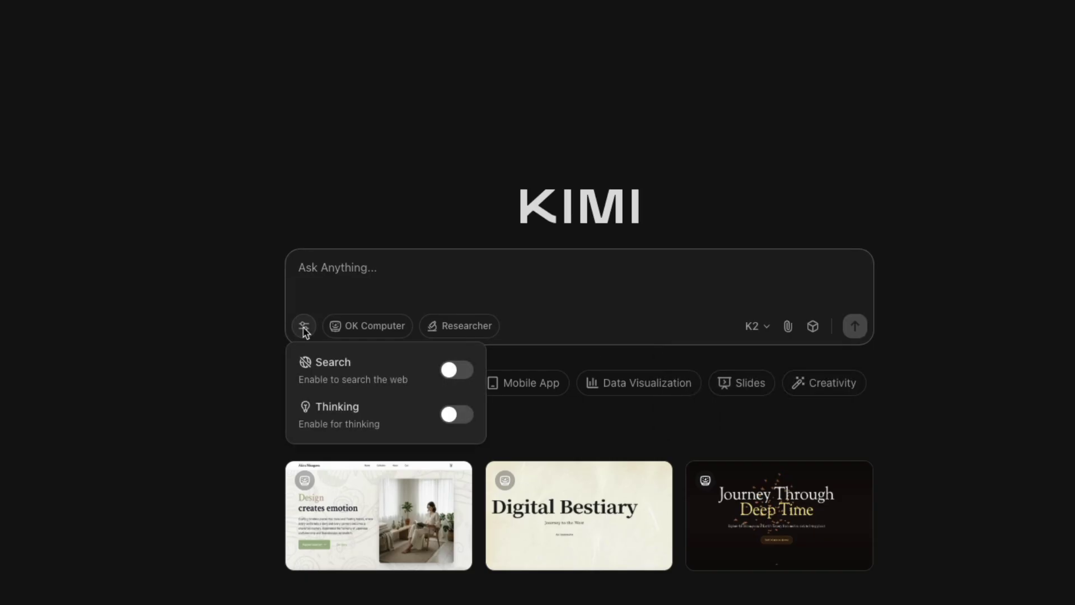
pyautogui.click(453, 417)
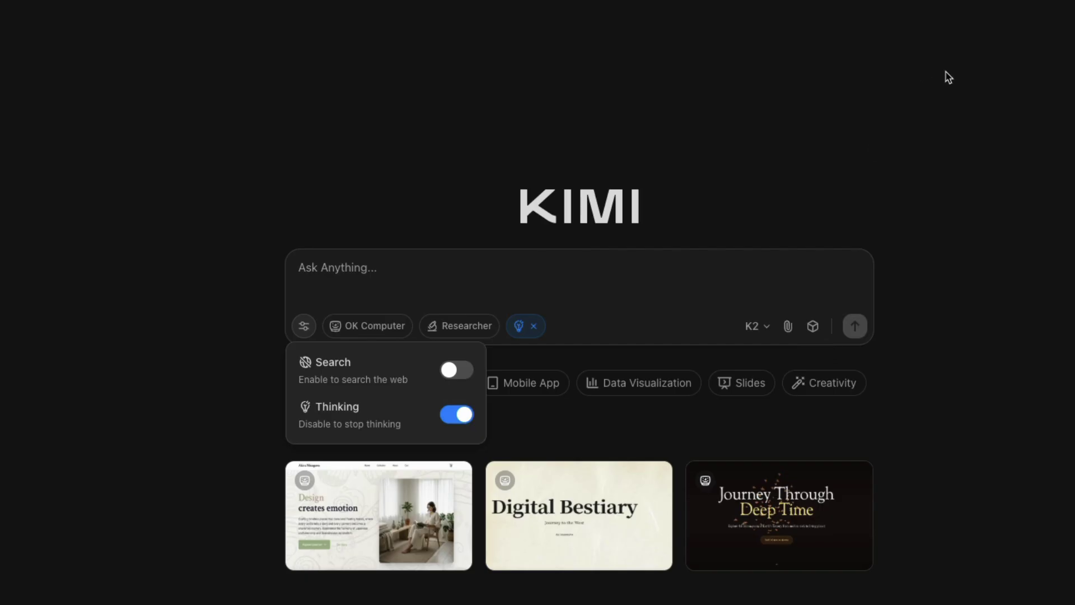
pyautogui.click(952, 129)
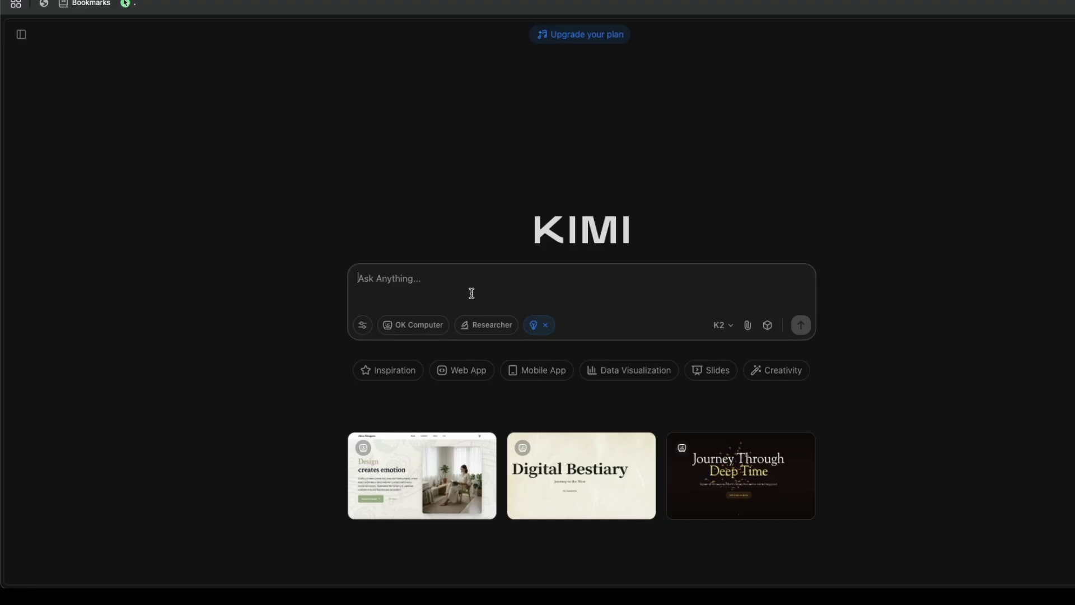
# Send K2 a request for a melody like kids' school rhymes for Strudel REPL.
pyautogui.write('give me a nice melody that resembles some kids rhymes')
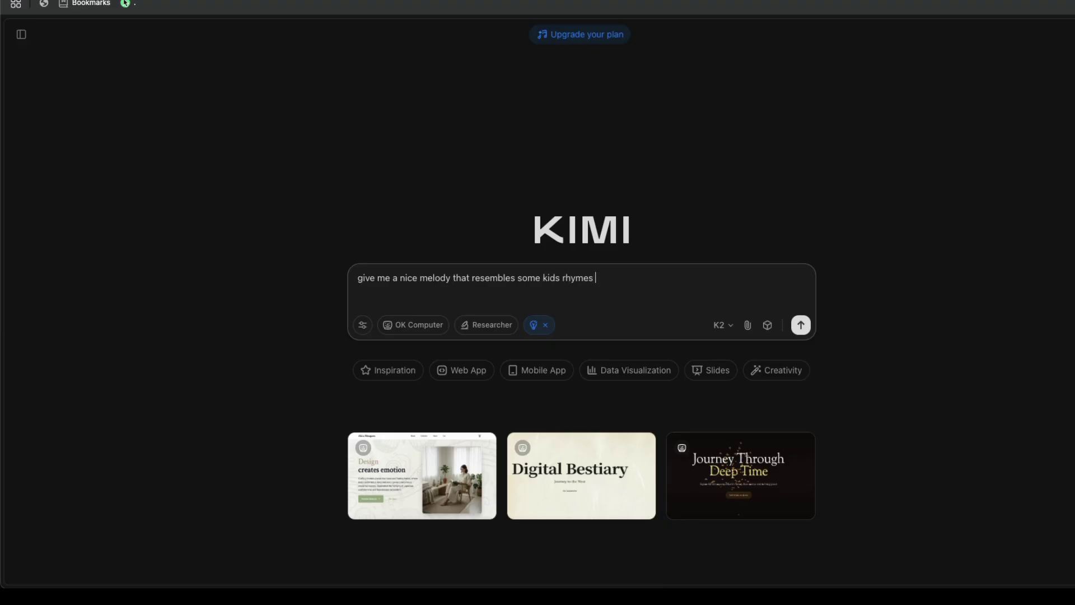
pyautogui.click(562, 277)
pyautogui.write('school')
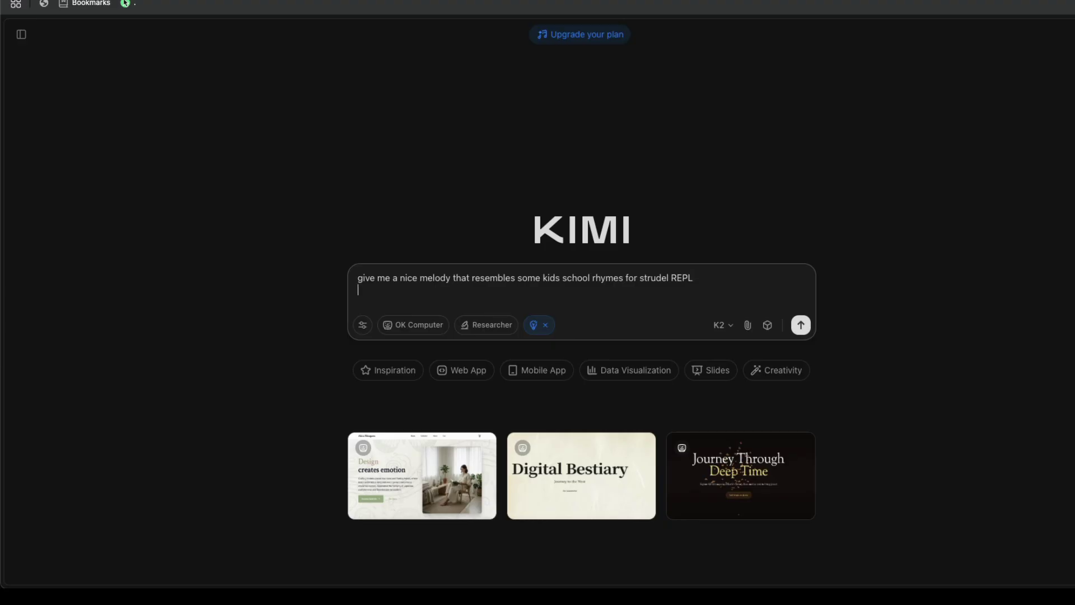
pyautogui.click(795, 329)
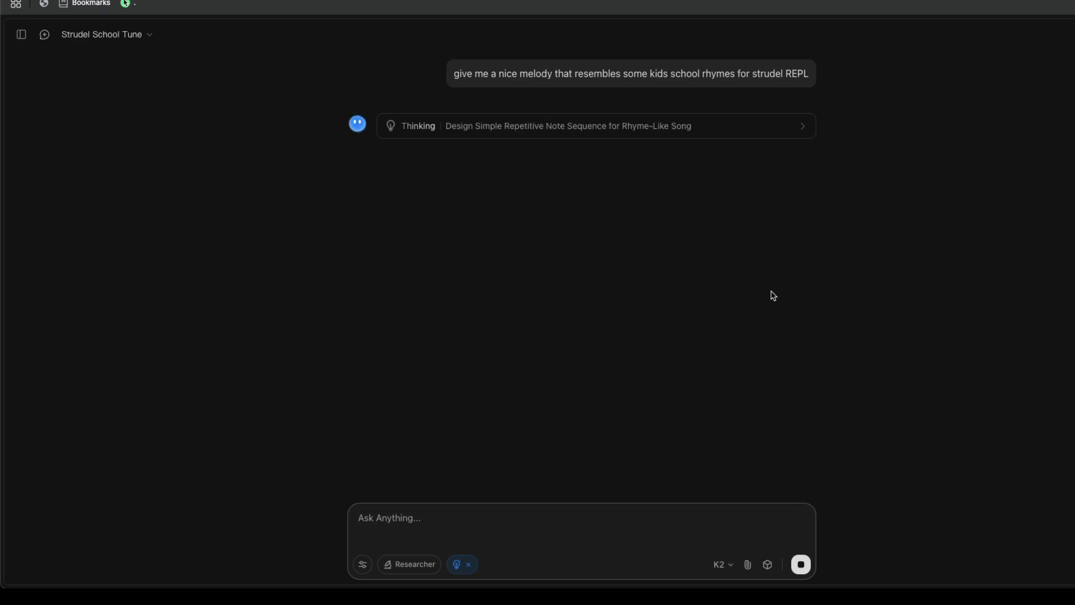
# Expand K2's reasoning and highlight passages such as the REPL definition line.
pyautogui.click(622, 135)
pyautogui.scroll(10, 515, 192)
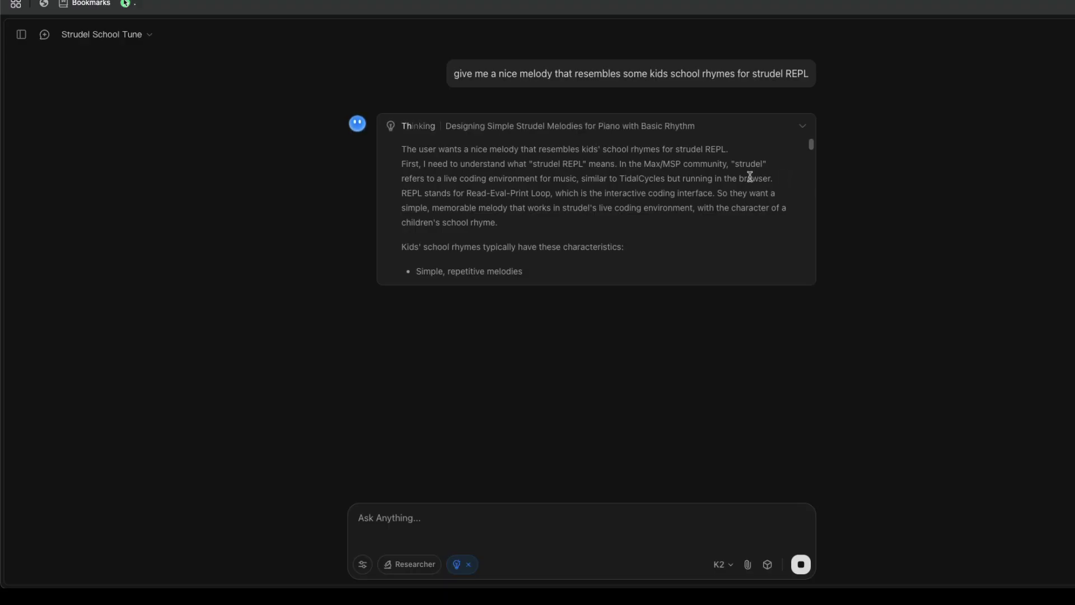
pyautogui.moveTo(545, 190); pyautogui.dragTo(456, 195)
pyautogui.moveTo(619, 173); pyautogui.dragTo(686, 223)
pyautogui.click(578, 179)
pyautogui.moveTo(578, 178); pyautogui.dragTo(629, 208)
pyautogui.click(651, 202)
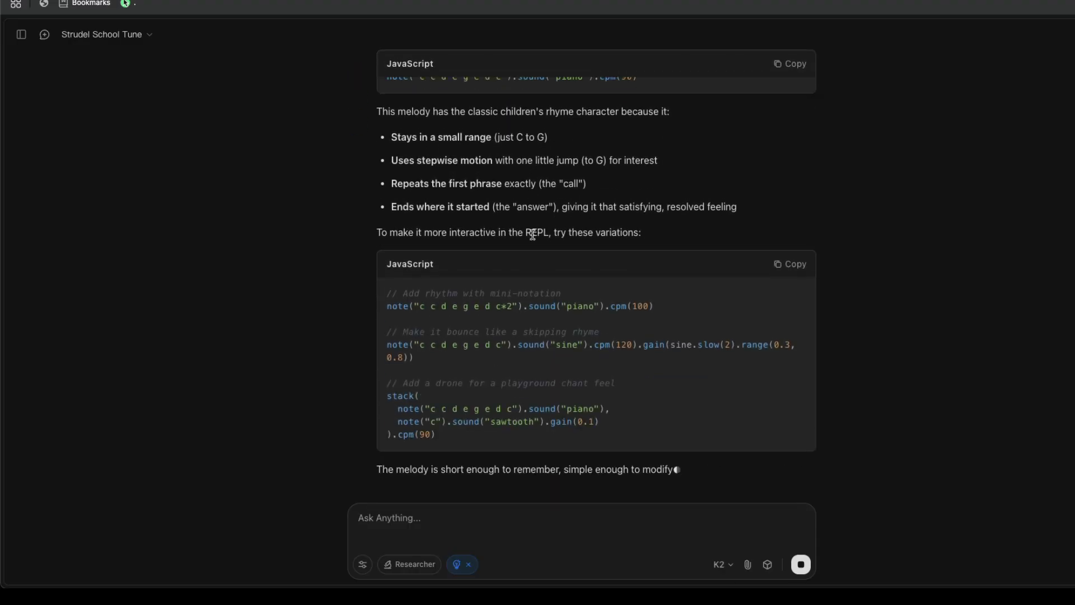
pyautogui.scroll(5, 532, 235)
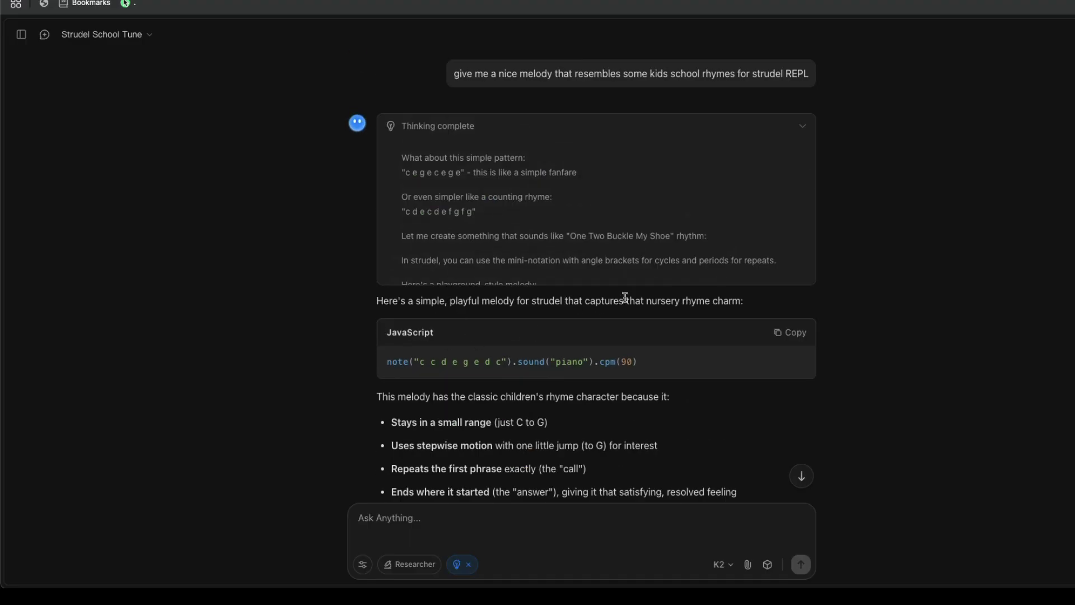
pyautogui.scroll(-2, 625, 297)
# Paste Kimi's piano melody code into Strudel REPL and play it at cpm 90.
pyautogui.click(796, 236)
pyautogui.click(951, 8)
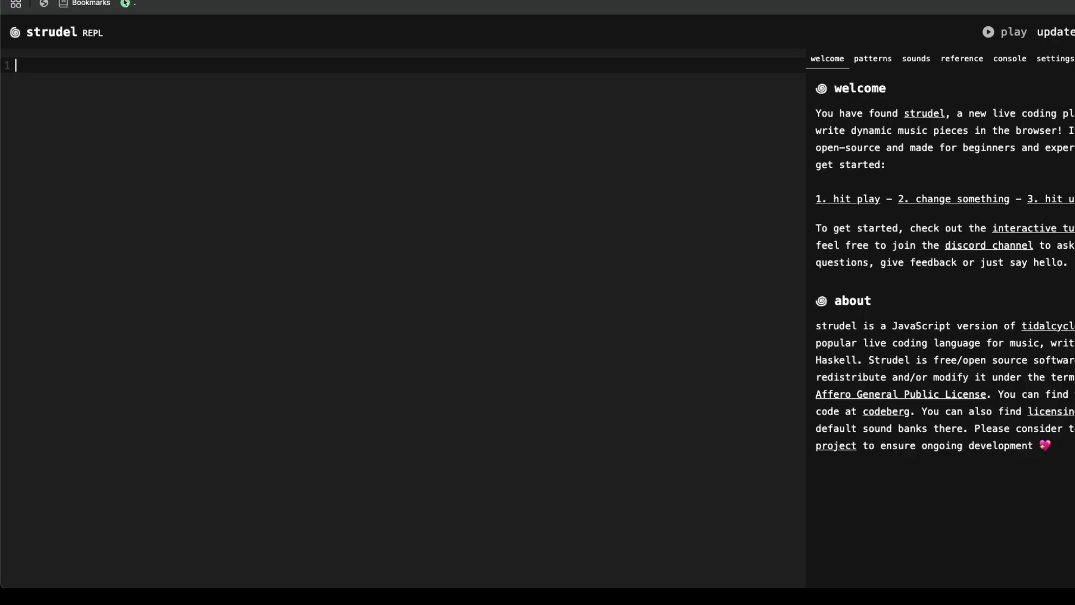
pyautogui.press('super+v')
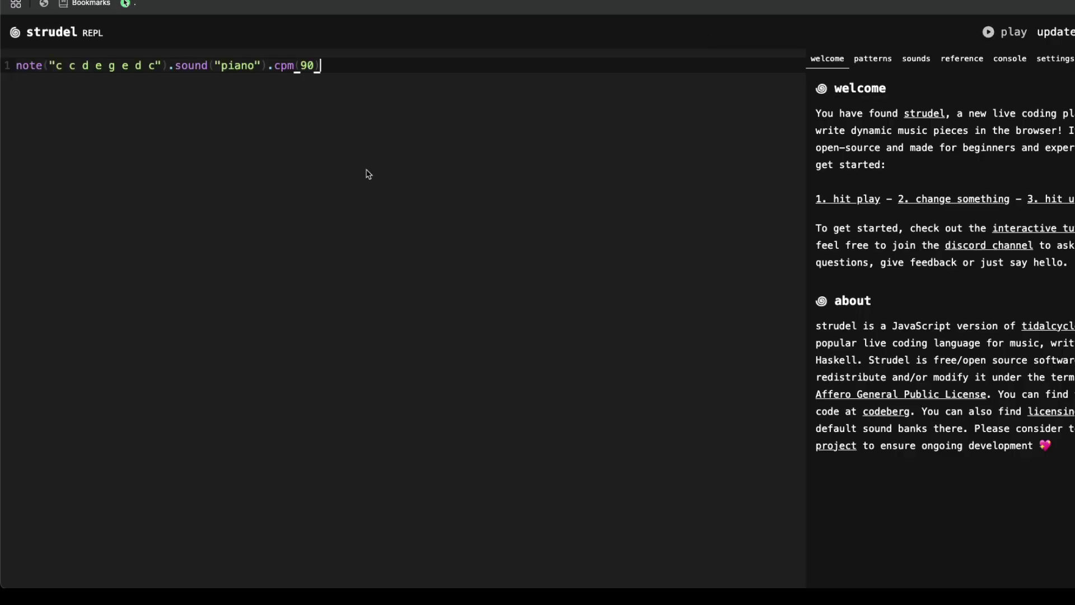
pyautogui.click(1000, 34)
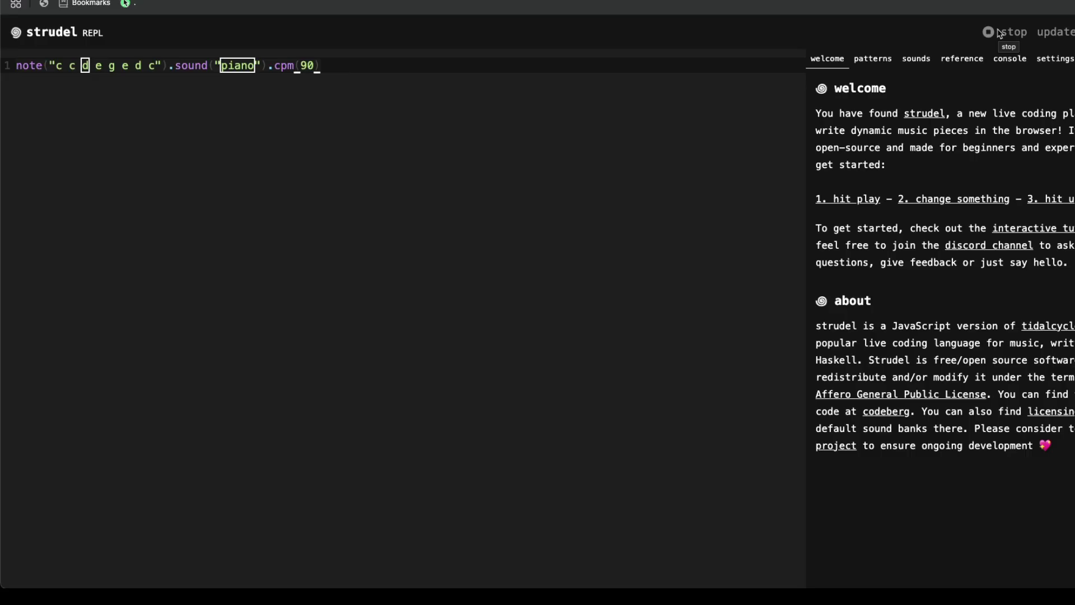
pyautogui.click(1002, 32)
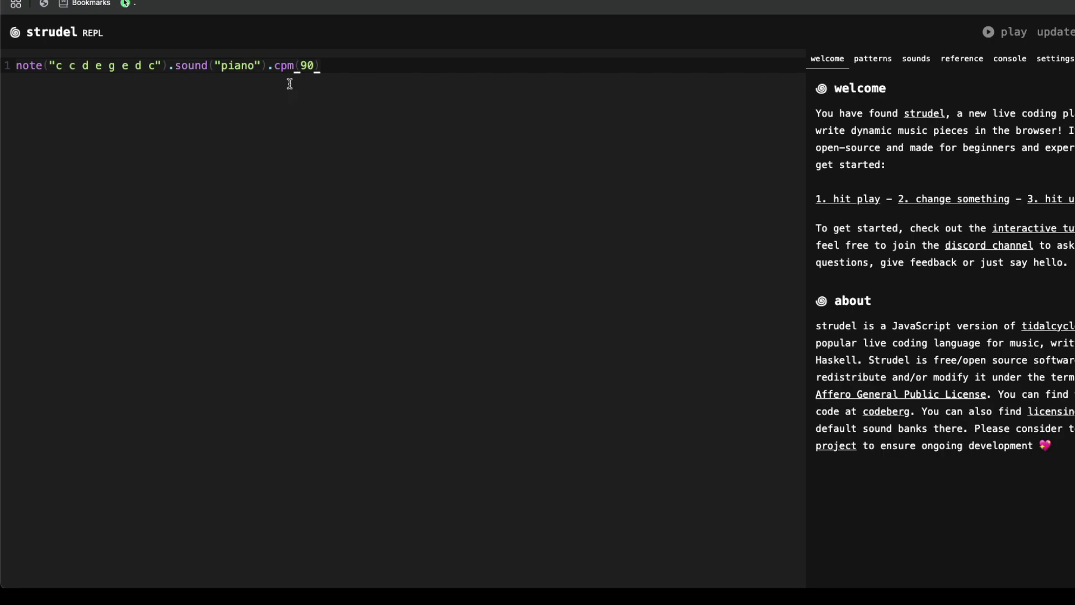
# Change the tempo from cpm(90) to cpm(40), replay the slower melody, and return to Kimi.
pyautogui.click(310, 67)
pyautogui.press('BackSpace')
pyautogui.press('BackSpace')
pyautogui.write('40')
pyautogui.click(1002, 31)
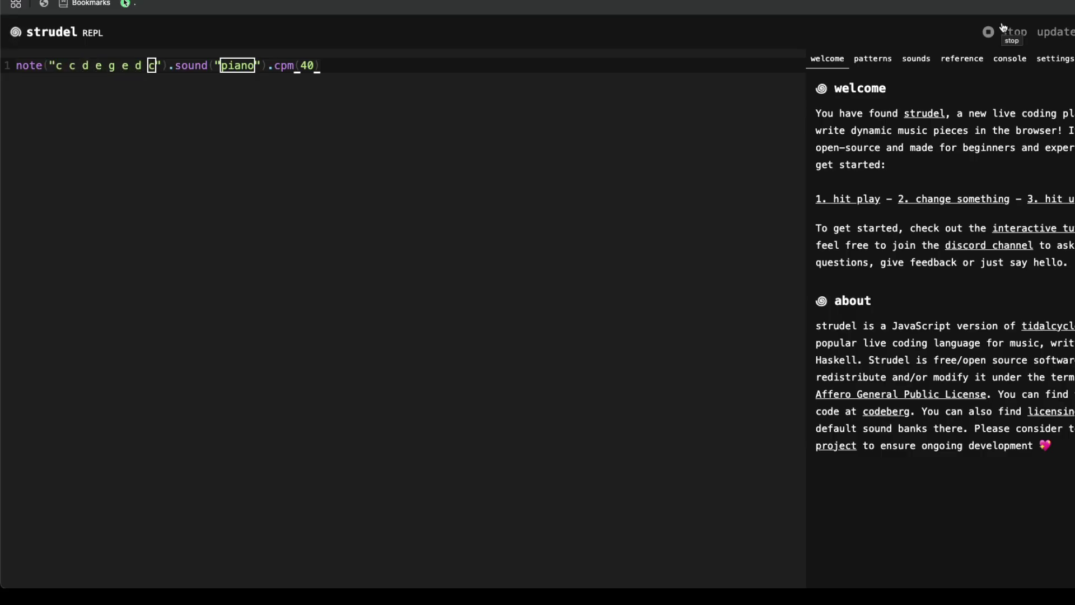
pyautogui.click(1006, 31)
pyautogui.hotkey('ctrl', 'Tab')
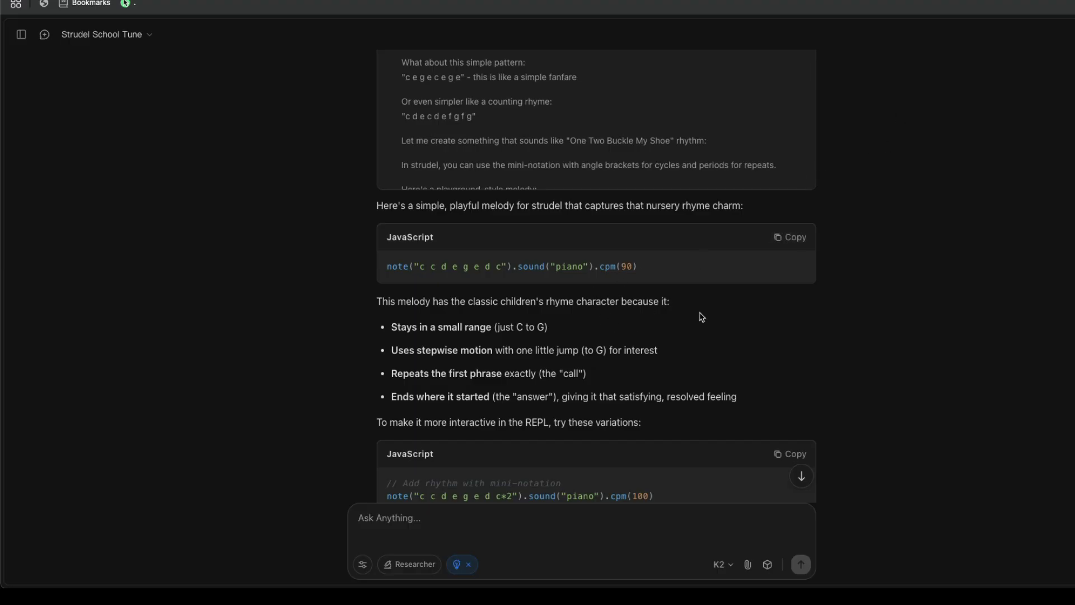
# Replace the Strudel code with Kimi's melody variations and play them.
pyautogui.scroll(-5, 731, 321)
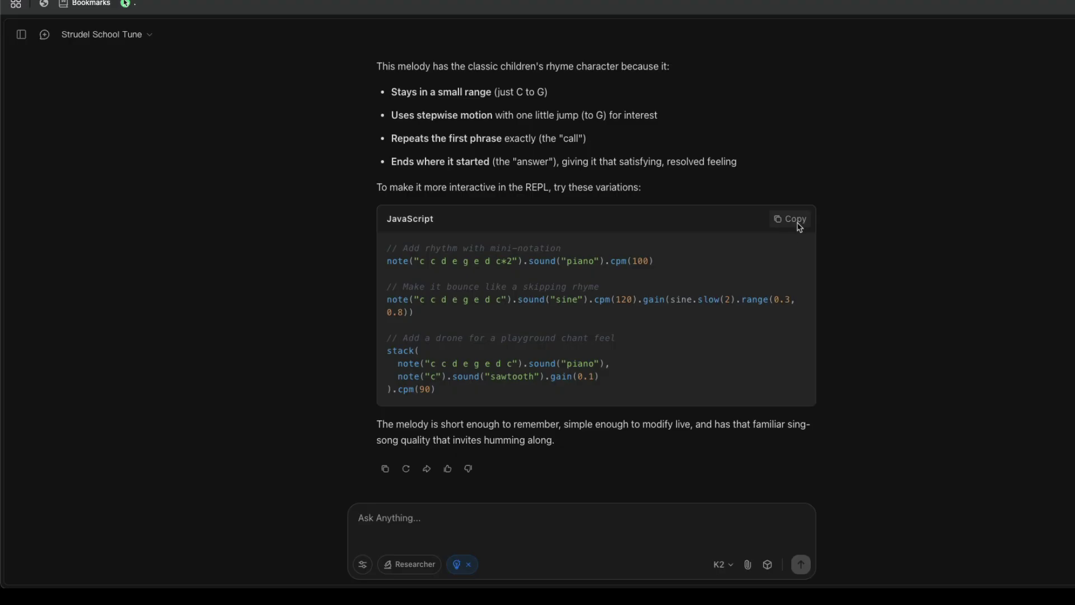
pyautogui.scroll(6, 800, 232)
pyautogui.rightClick(920, 96)
pyautogui.press('Escape')
pyautogui.hotkey('ctrl', 'Tab')
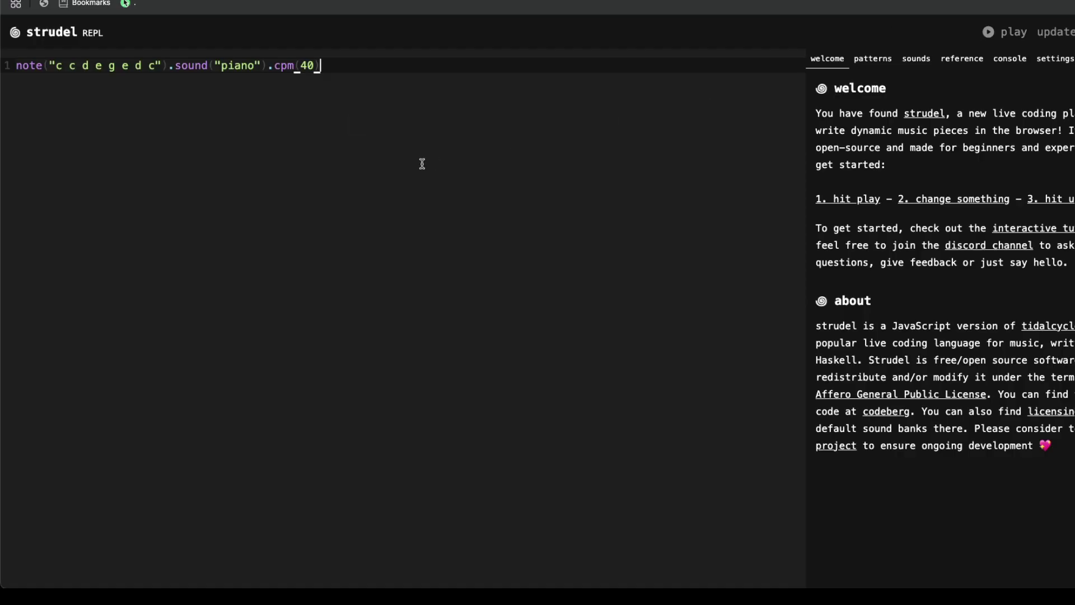
pyautogui.hotkey('ctrl', 'a')
pyautogui.hotkey('ctrl', 'v')
pyautogui.click(983, 31)
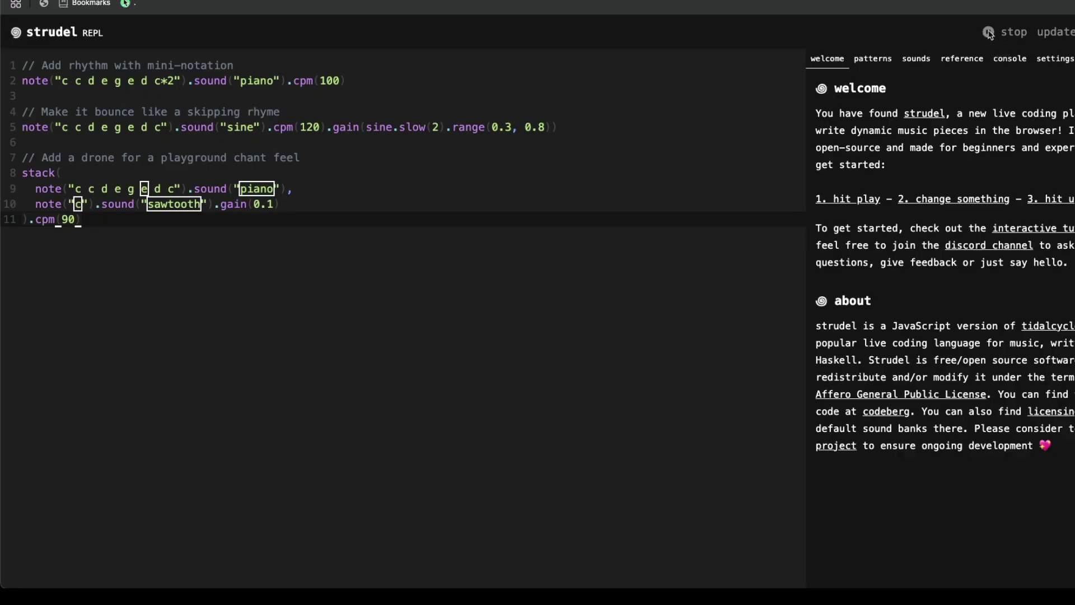
pyautogui.click(990, 33)
# Swap in the bouncing sine-wave snippet and play it.
pyautogui.click(251, 190)
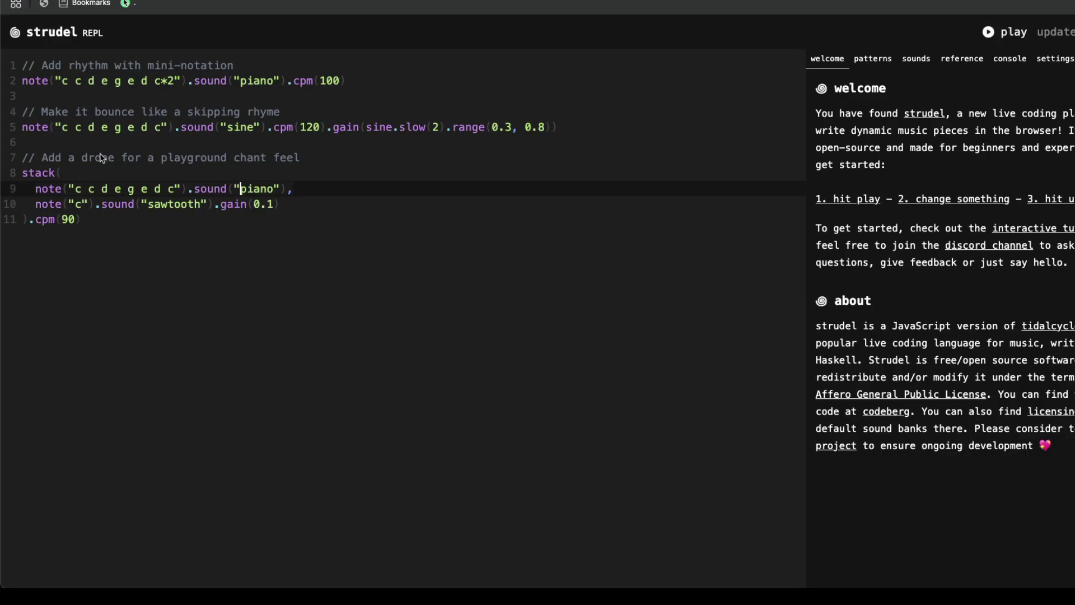
pyautogui.click(180, 147)
pyautogui.click(334, 81)
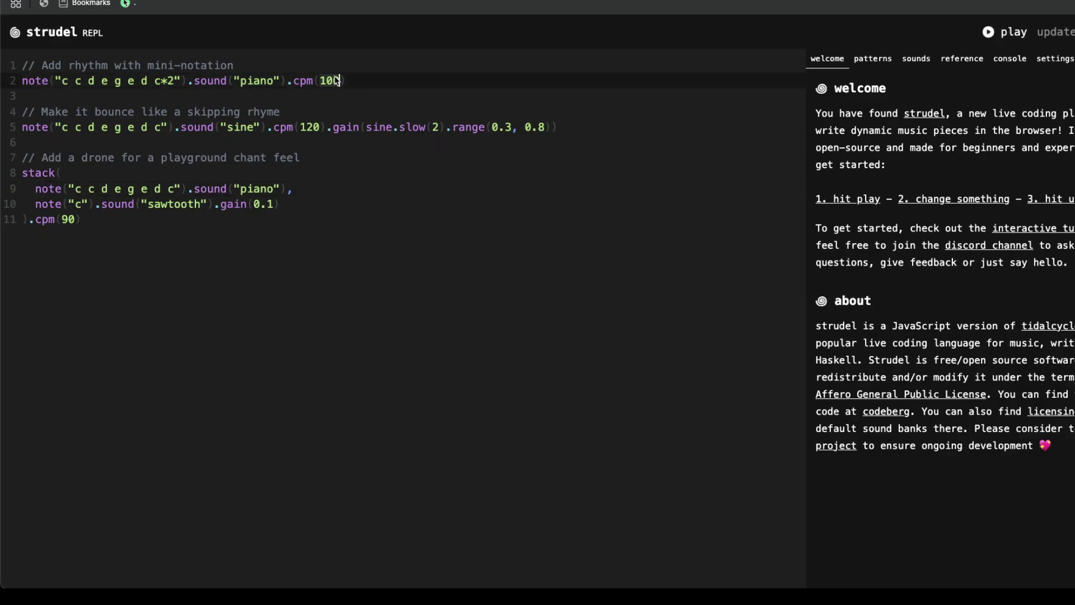
pyautogui.hotkey('ctrl', 'a')
pyautogui.hotkey('ctrl', 'v')
pyautogui.click(1002, 32)
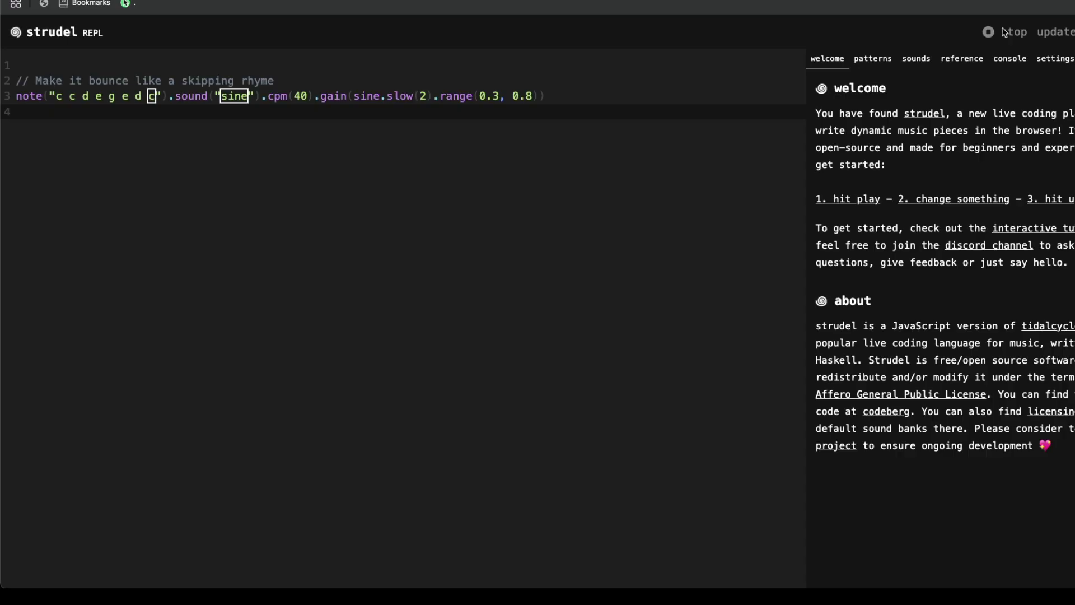
pyautogui.click(1006, 33)
# Swap in the piano-plus-sawtooth drone stack at 40 cpm, run it, then stop playback.
pyautogui.hotkey('ctrl', 'a')
pyautogui.hotkey('ctrl', 'v')
pyautogui.hotkey('ctrl', 'Return')
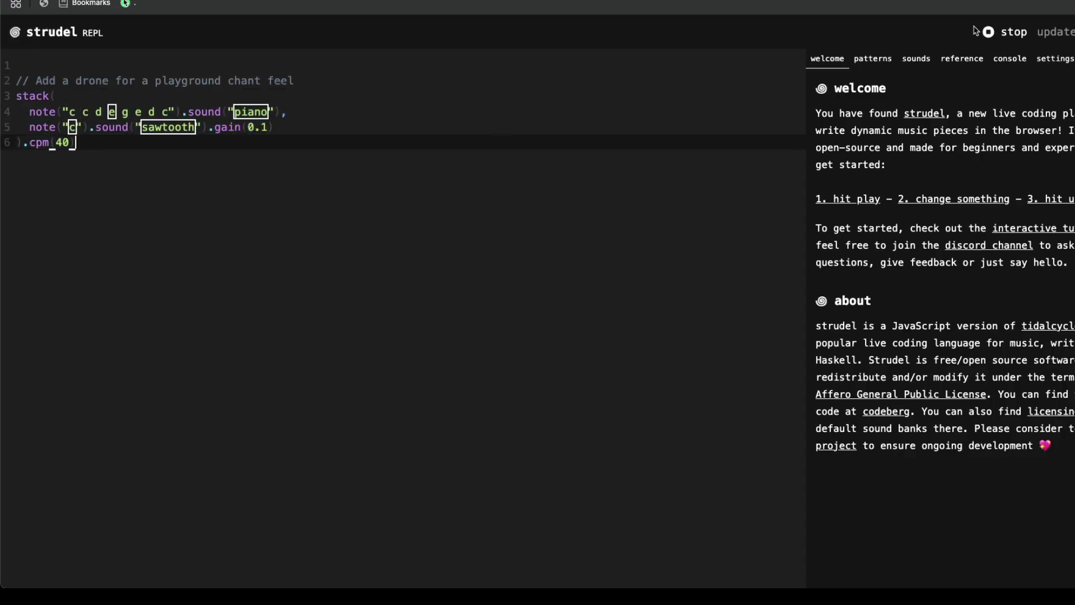
pyautogui.hotkey('ctrl', '.')
# Scroll Kimi's chat to the variations: rhythm at cpm 100, sine bounce at 120, drone stack at 90.
pyautogui.hotkey('ctrl', 'Tab')
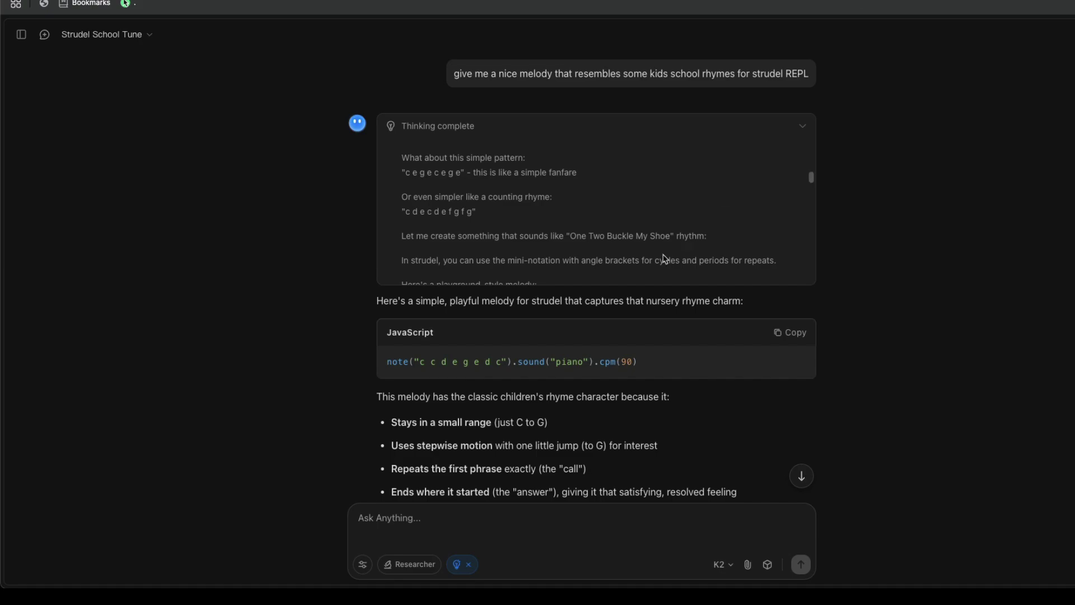
pyautogui.scroll(-10, 659, 258)
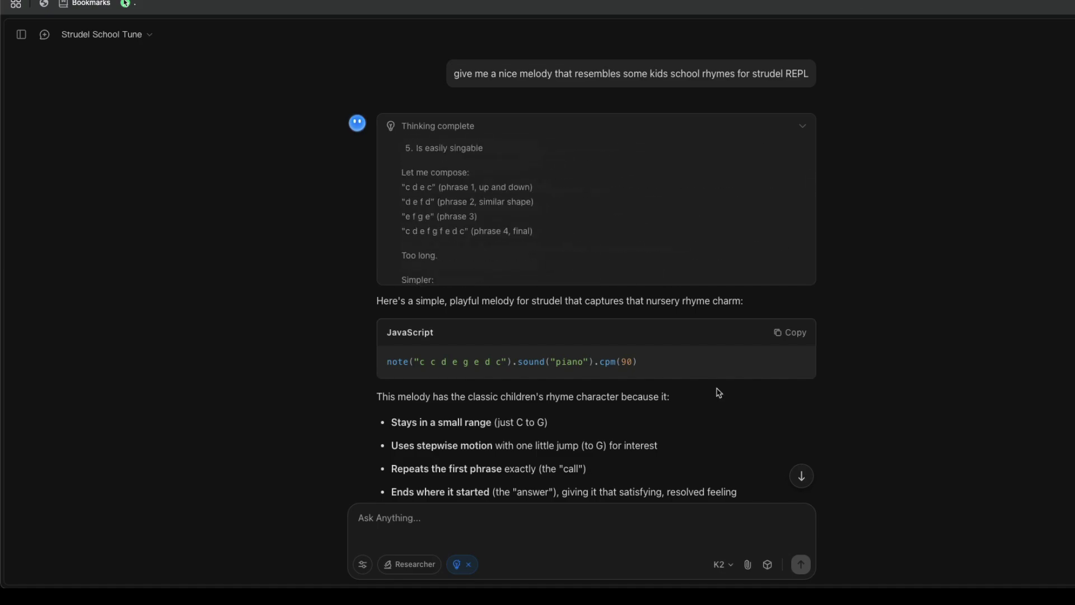
pyautogui.scroll(-6, 501, 396)
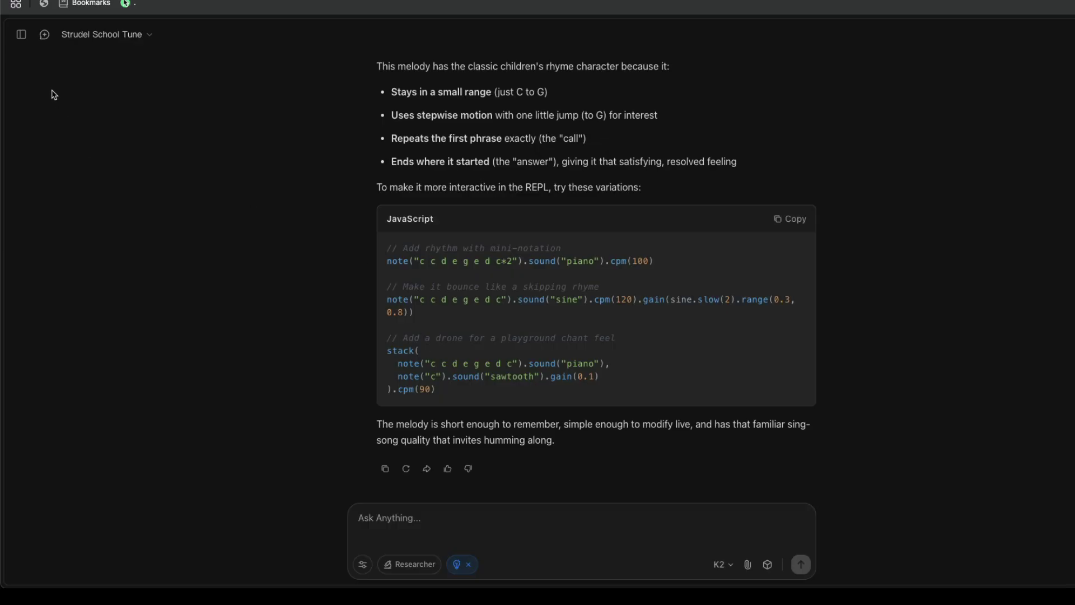
# Start a new chat with Thinking mode and web Search both turned on.
pyautogui.click(45, 34)
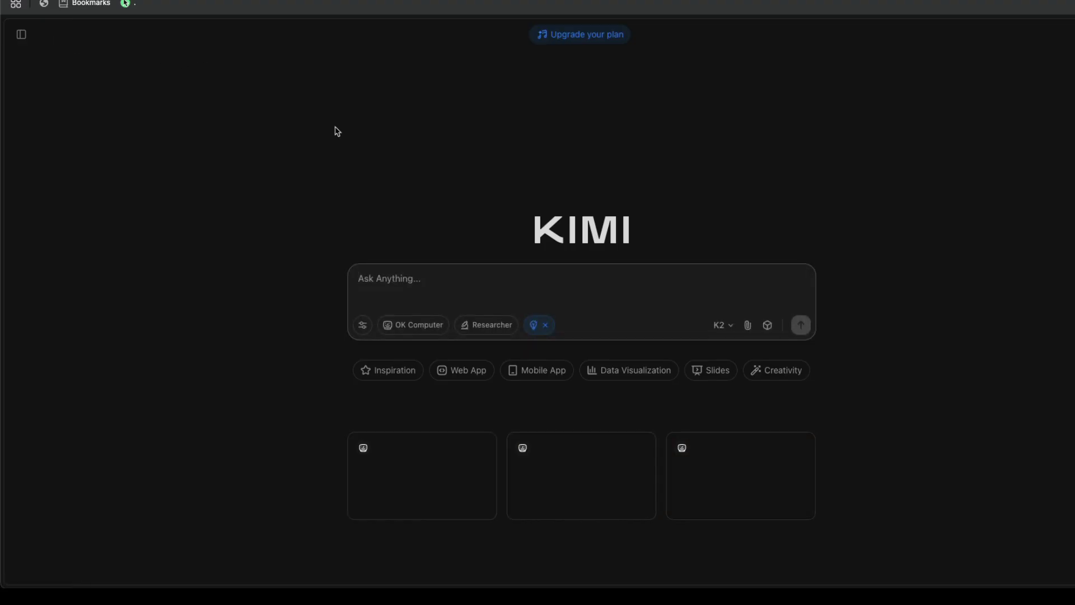
pyautogui.click(538, 330)
pyautogui.click(363, 325)
pyautogui.click(486, 396)
pyautogui.click(484, 360)
pyautogui.click(446, 278)
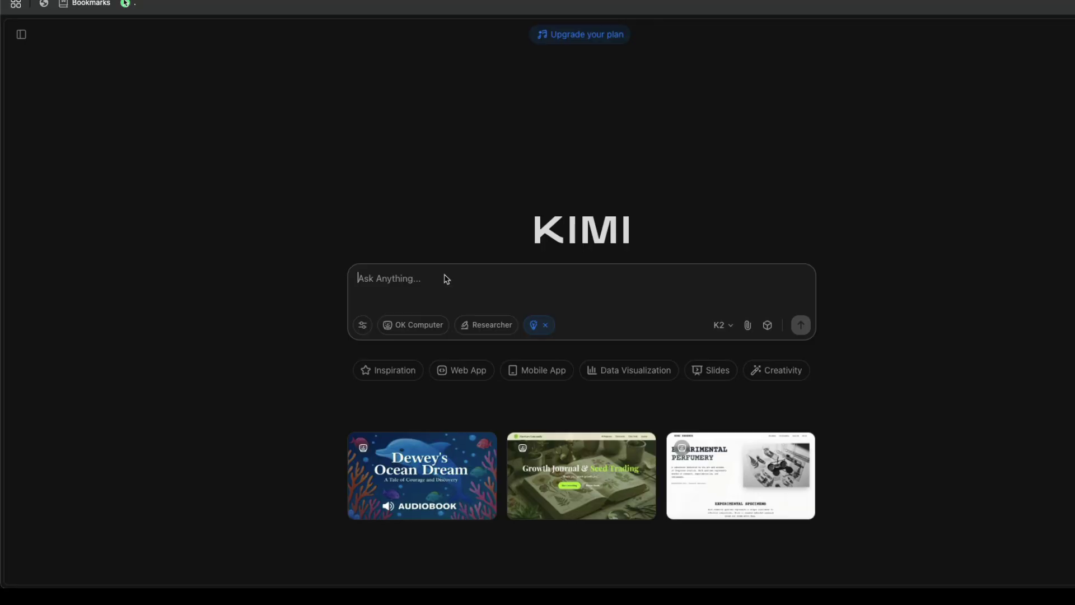
# Ask for a 15-point gist of the recent Karpathy and Dwarkesh Patel interview on LLM memory.
pyautogui.write('can you ')
pyautogui.write('gi')
pyautogui.write('ive me a small 5')
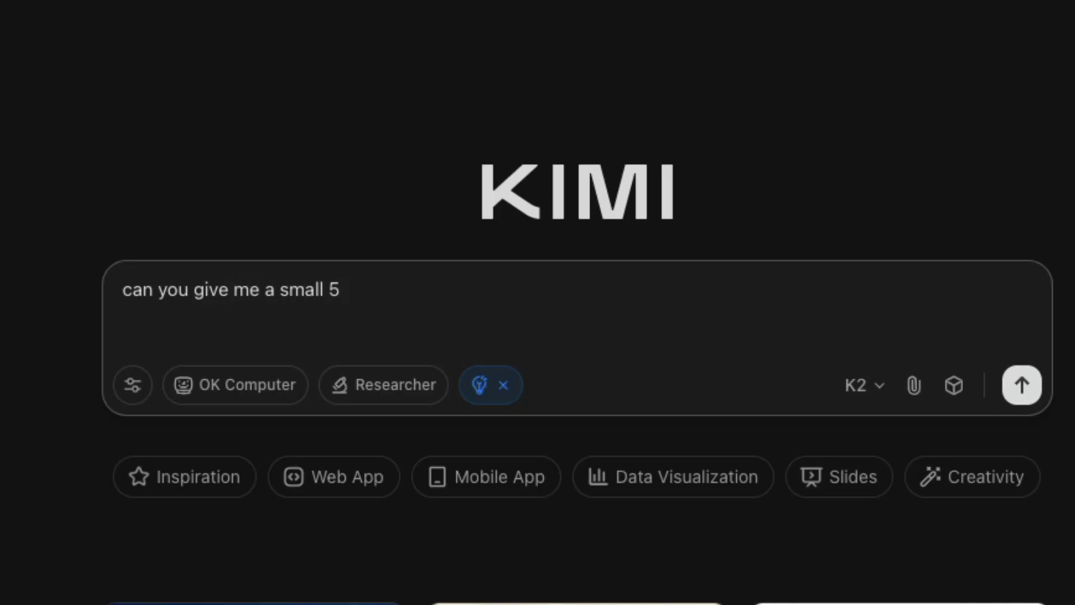
pyautogui.press('BackSpace')
pyautogui.write('15 m')
pyautogui.press('BackSpace')
pyautogui.write('point gist of the r')
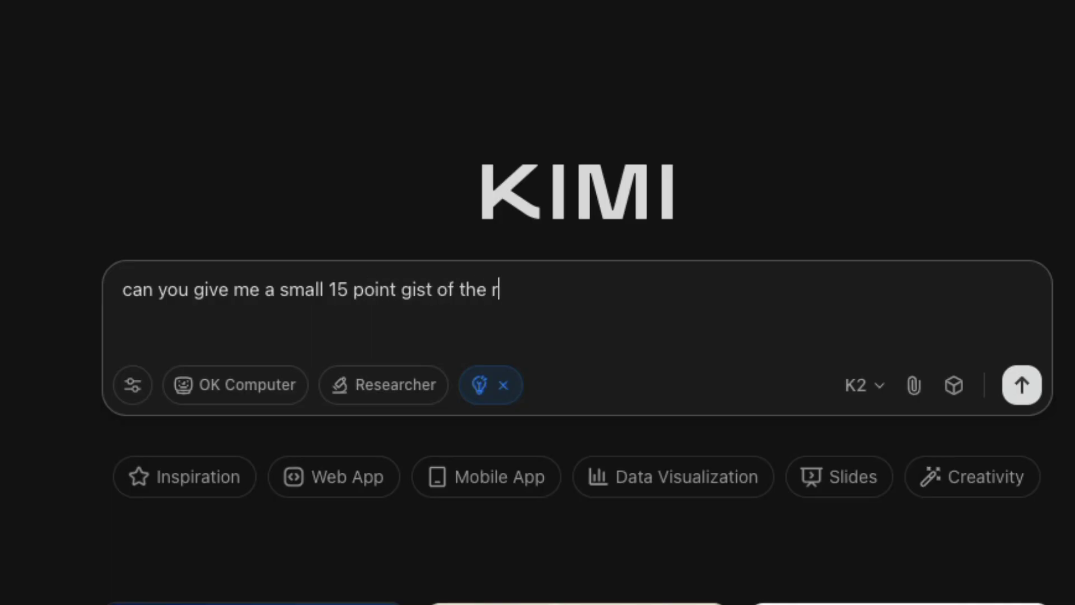
pyautogui.write('ecent ANdrej K')
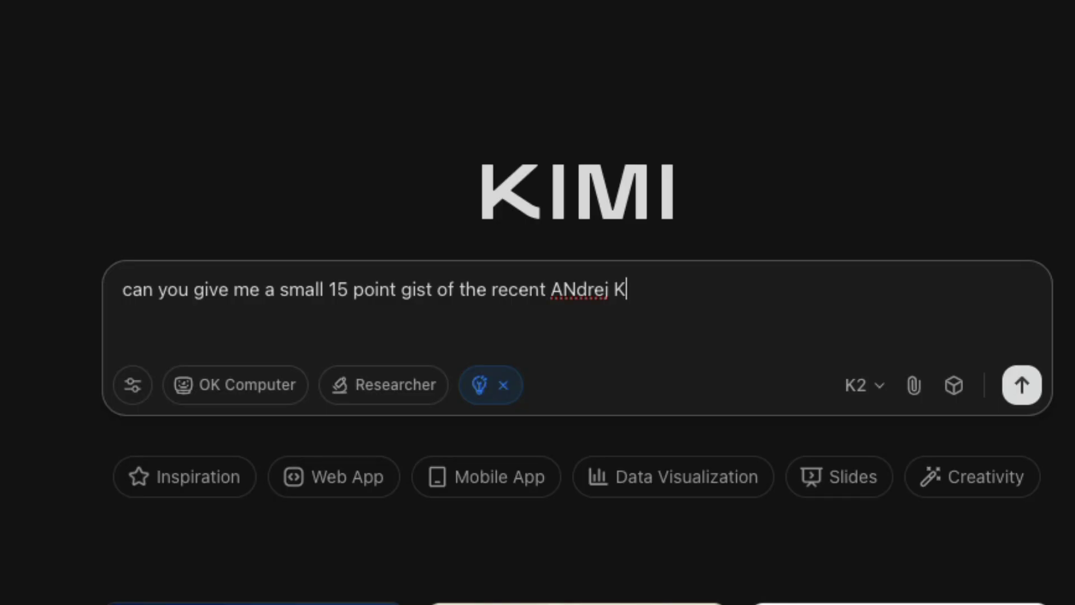
pyautogui.write('arpathy and De')
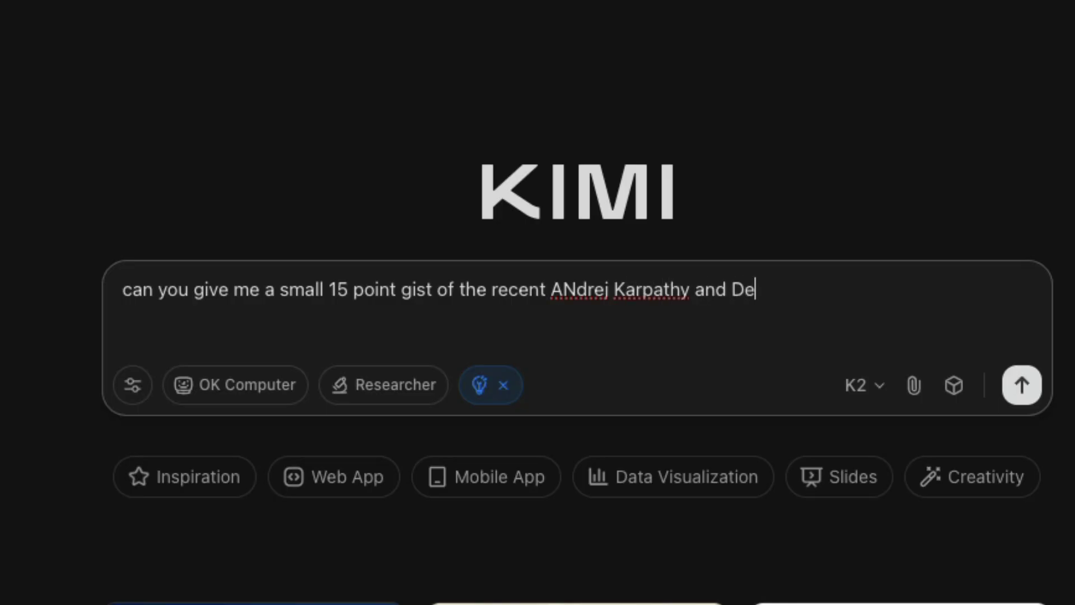
pyautogui.press('BackSpace')
pyautogui.write('warkesh p')
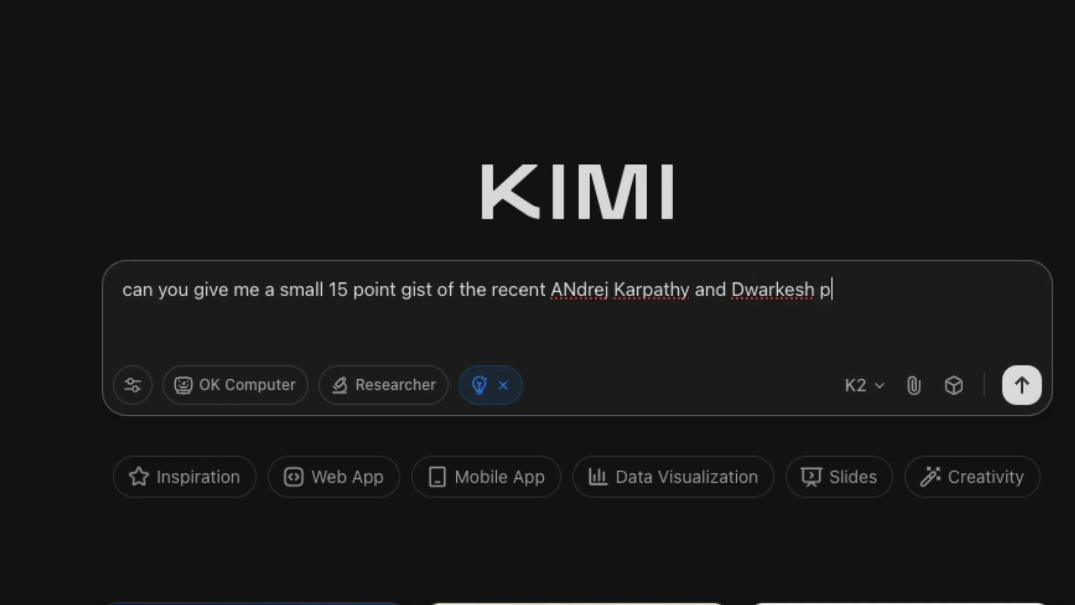
pyautogui.write('atel interview - p')
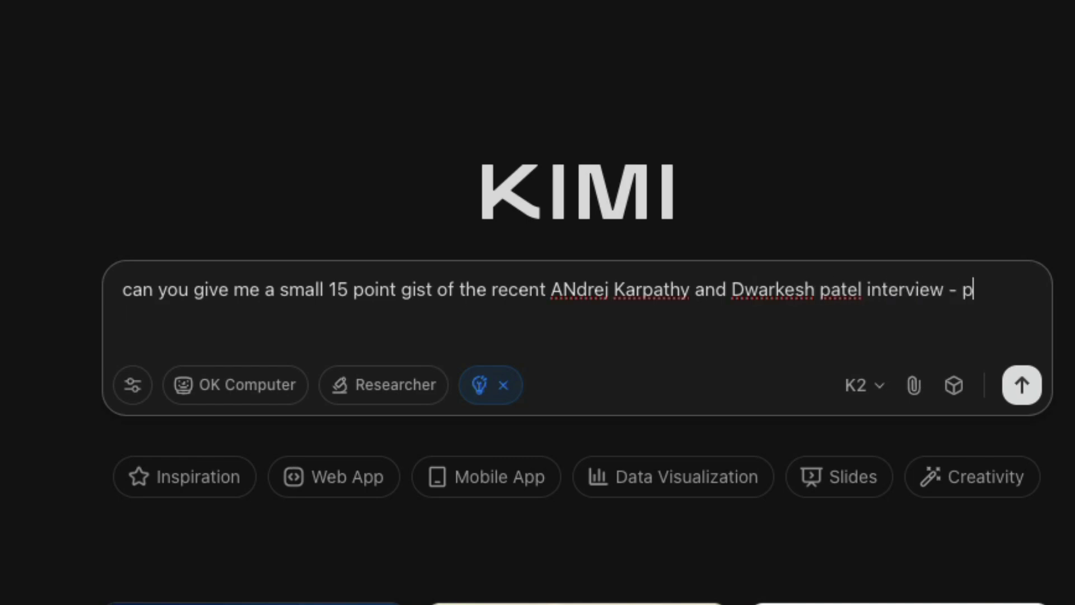
pyautogui.write('articularly what')
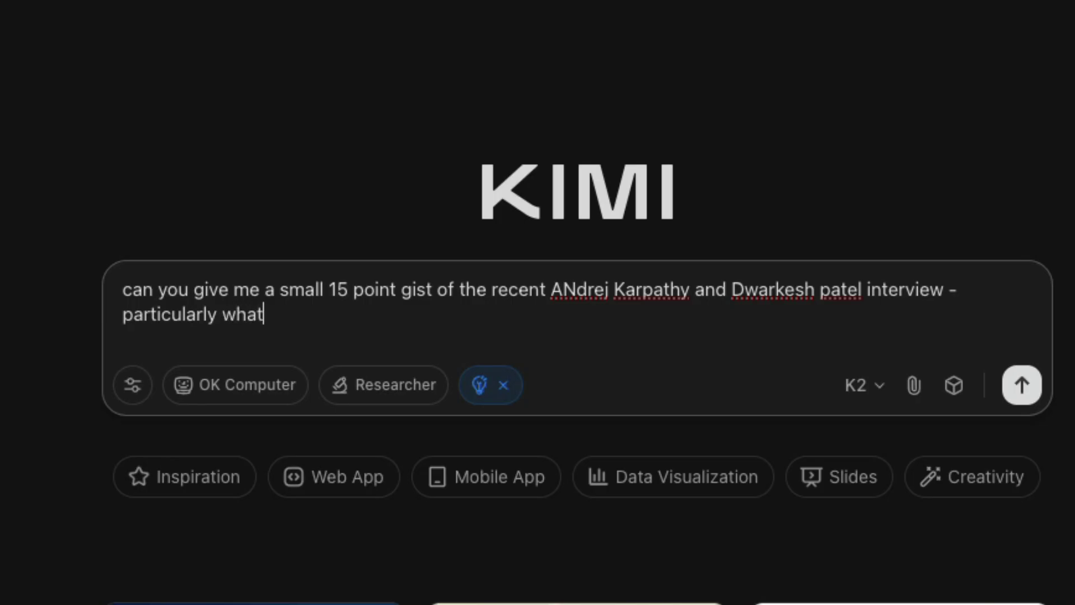
pyautogui.write(' they spoke about L')
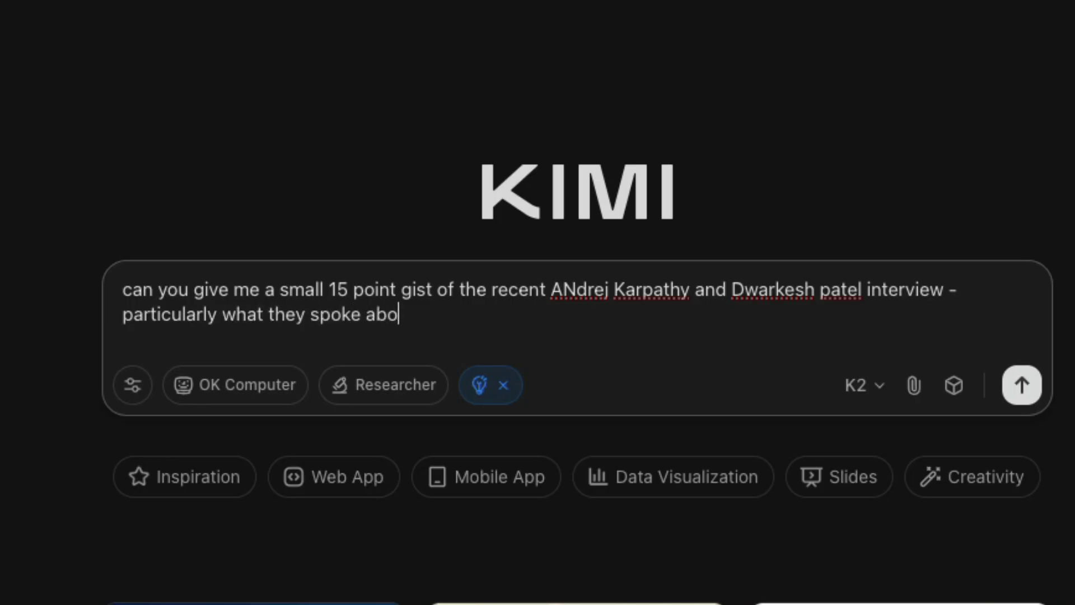
pyautogui.write('LM memory')
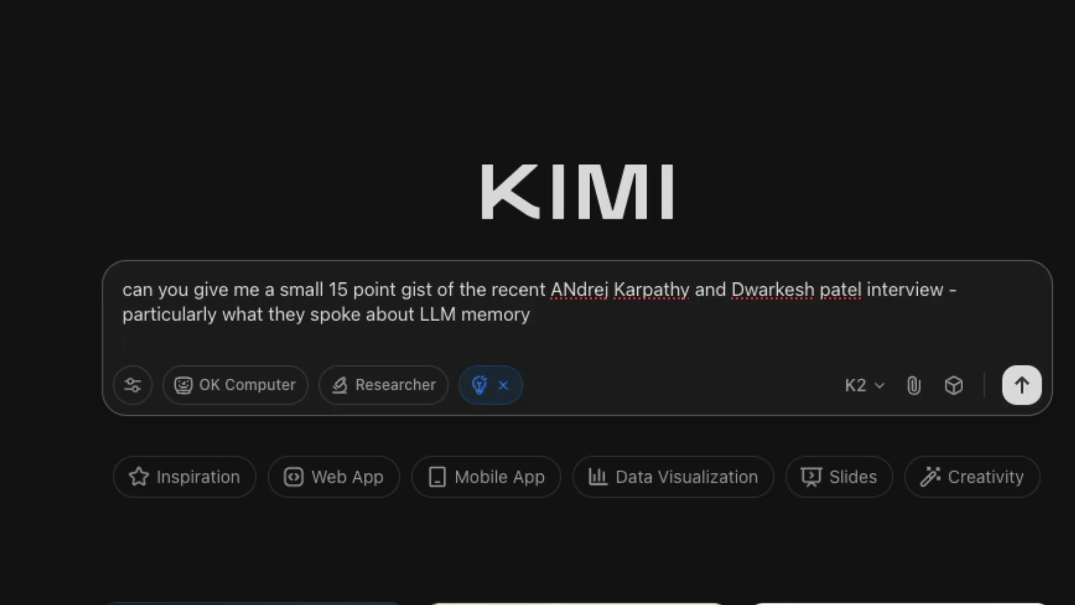
pyautogui.click(1021, 385)
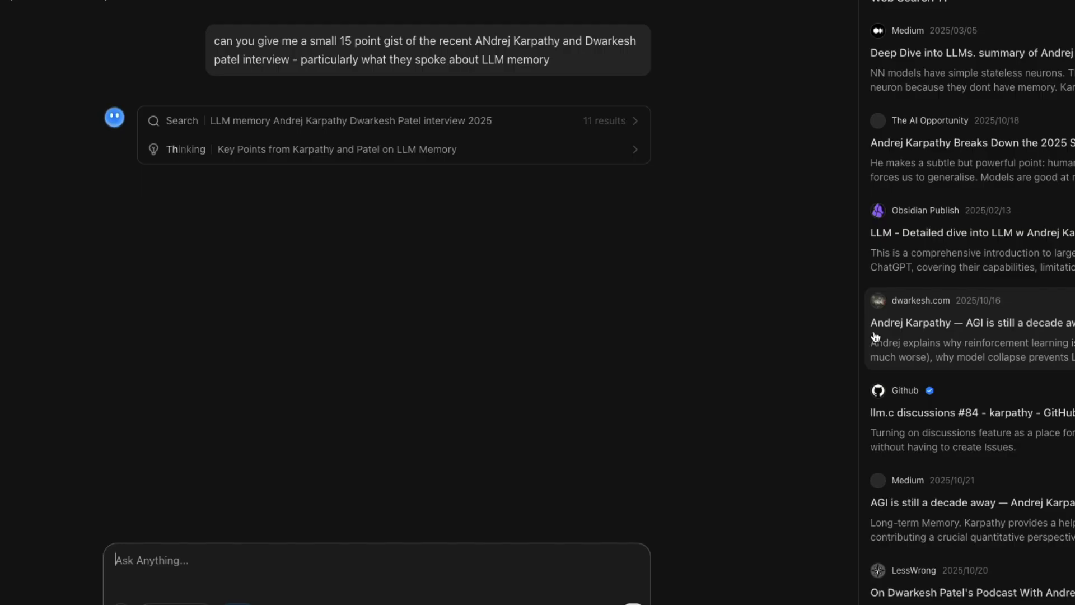
# Close the web sources sidebar, expand Kimi's Thinking panel, and scroll through the reasoning.
pyautogui.click(423, 138)
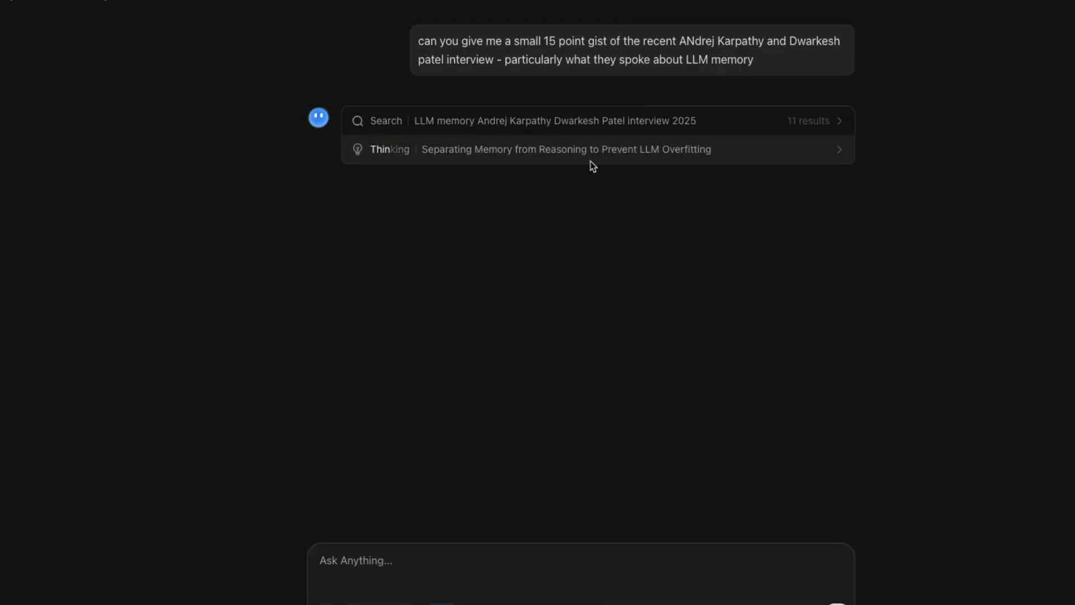
pyautogui.click(555, 155)
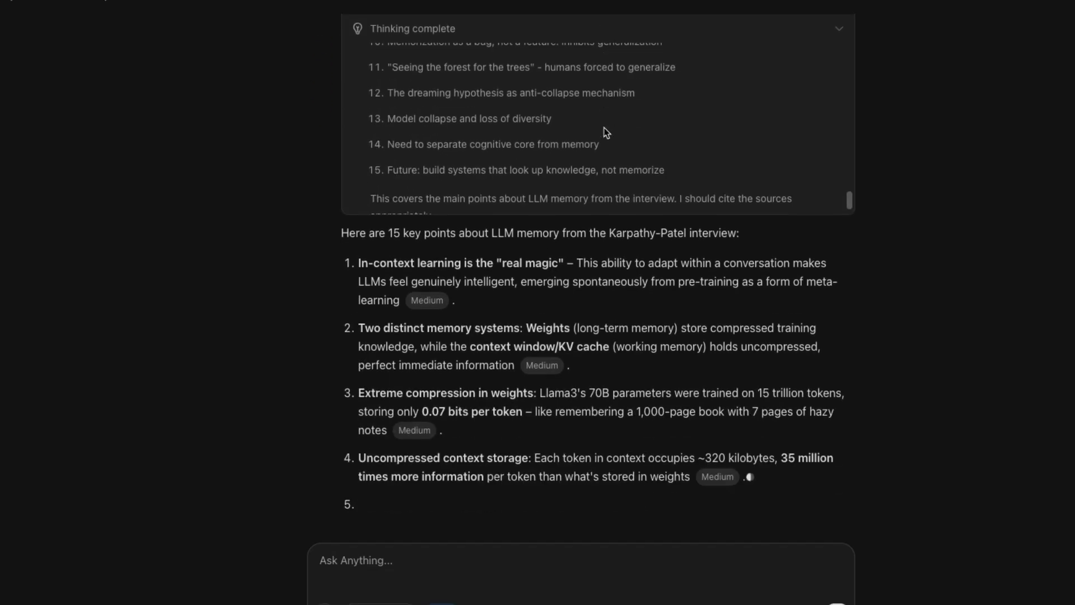
pyautogui.scroll(5, 472, 172)
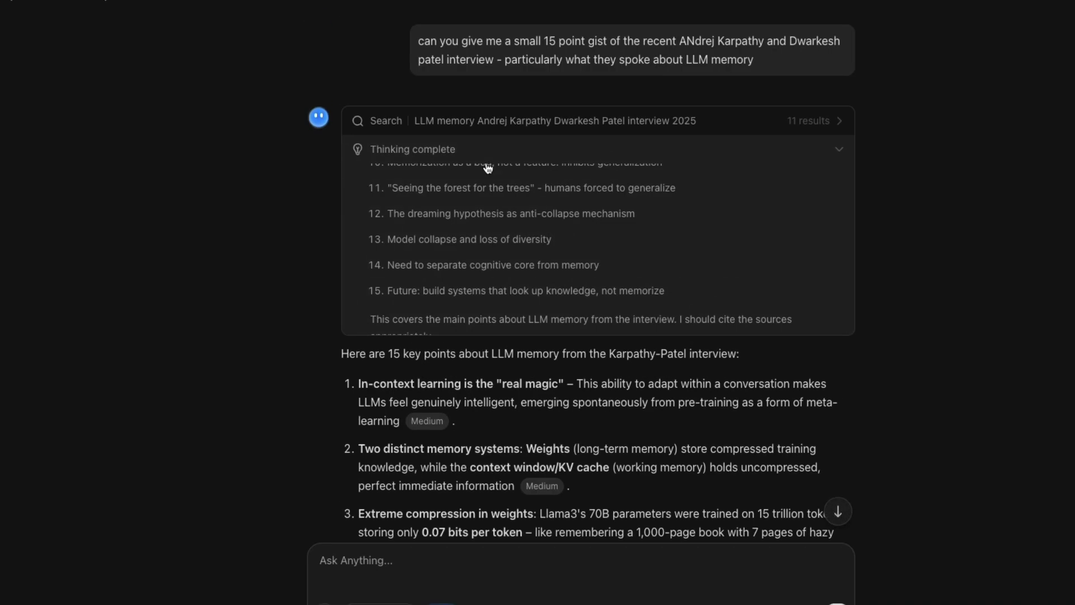
pyautogui.scroll(10, 546, 239)
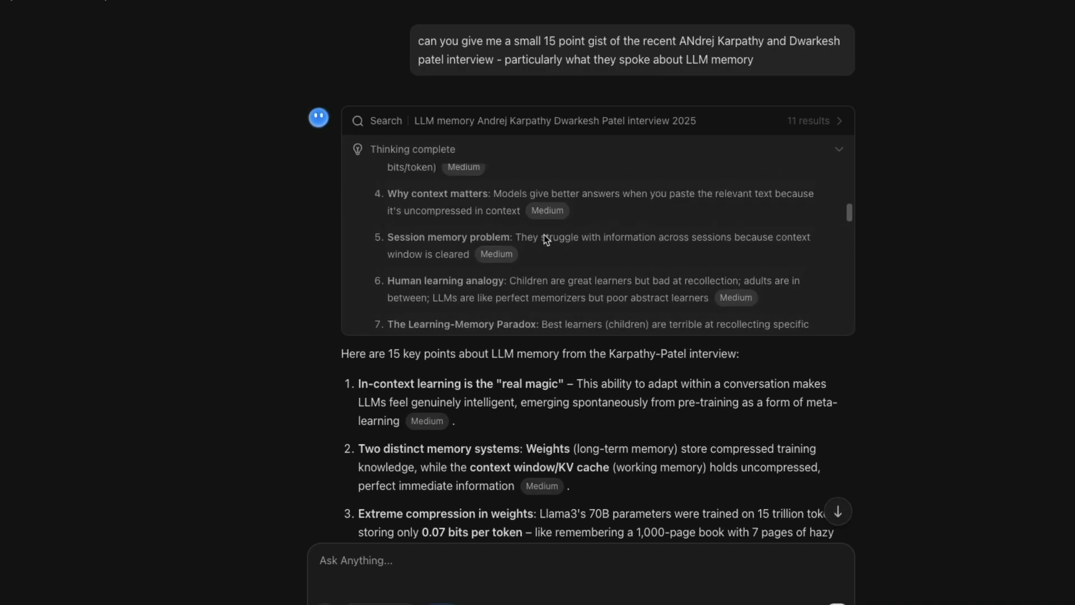
pyautogui.scroll(5, 546, 239)
pyautogui.scroll(-7, 932, 269)
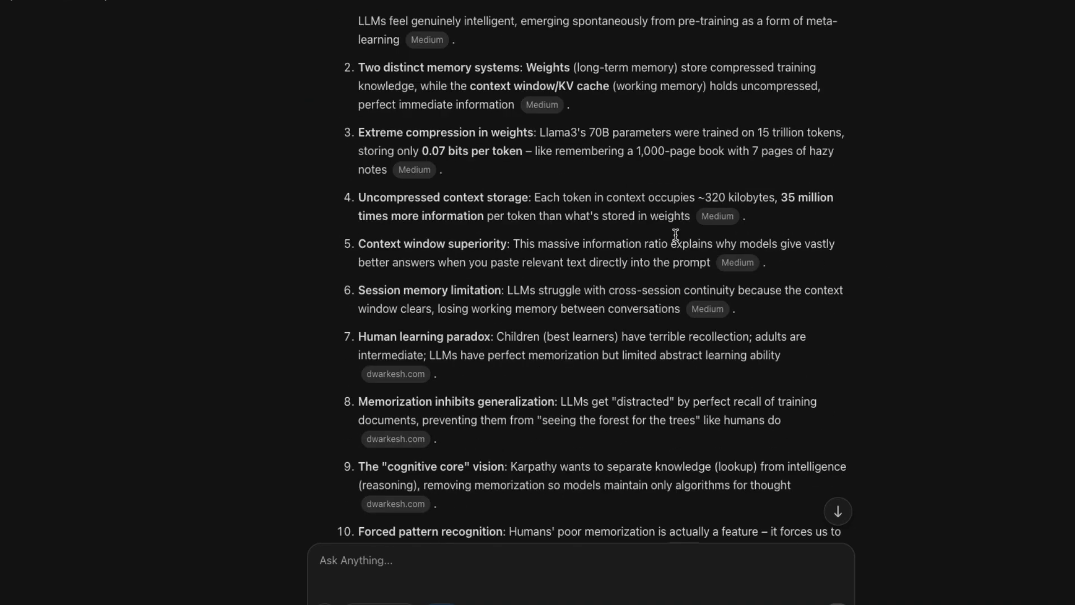
pyautogui.scroll(1, 476, 143)
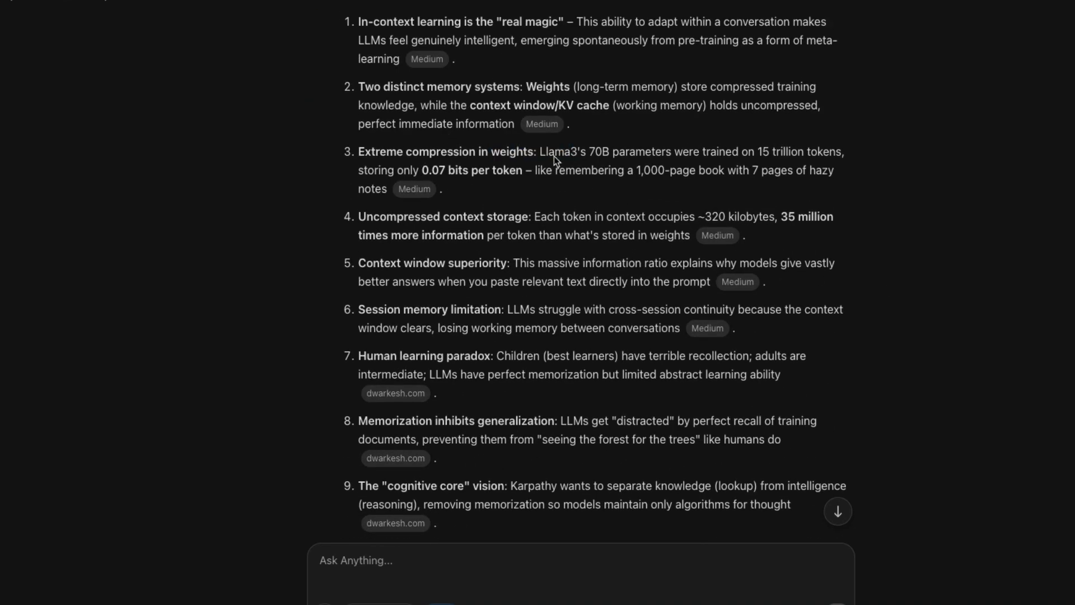
pyautogui.scroll(5, 494, 157)
# Highlight the headings of points 1 and 4, then preview a Medium citation badge.
pyautogui.moveTo(455, 119); pyautogui.dragTo(553, 120)
pyautogui.click(553, 120)
pyautogui.moveTo(422, 315); pyautogui.dragTo(529, 319)
pyautogui.click(528, 319)
pyautogui.scroll(-1, 527, 318)
pyautogui.moveTo(728, 330)
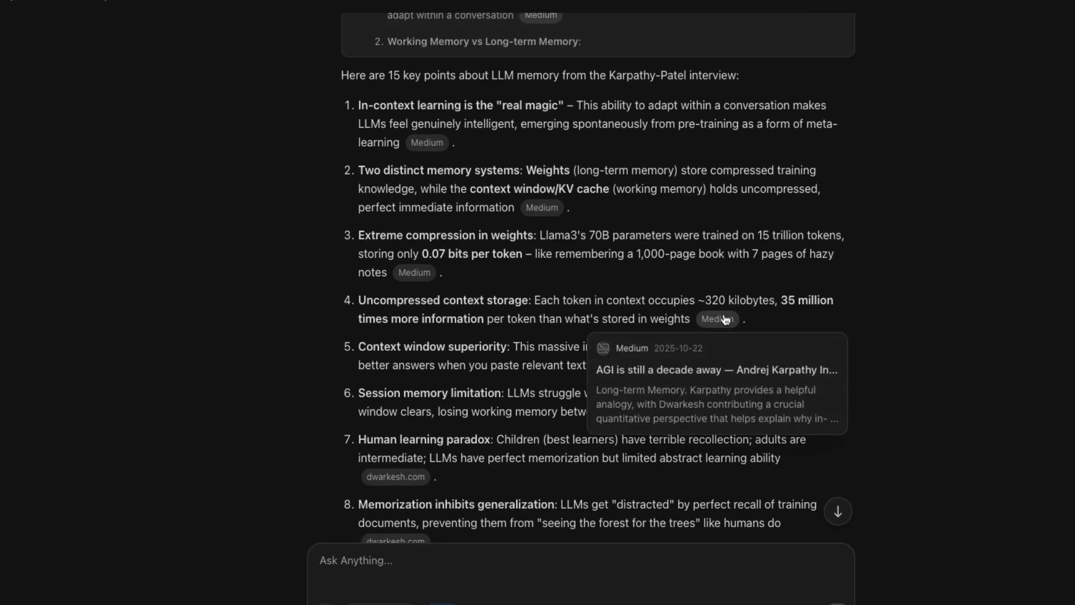
pyautogui.scroll(-3, 549, 339)
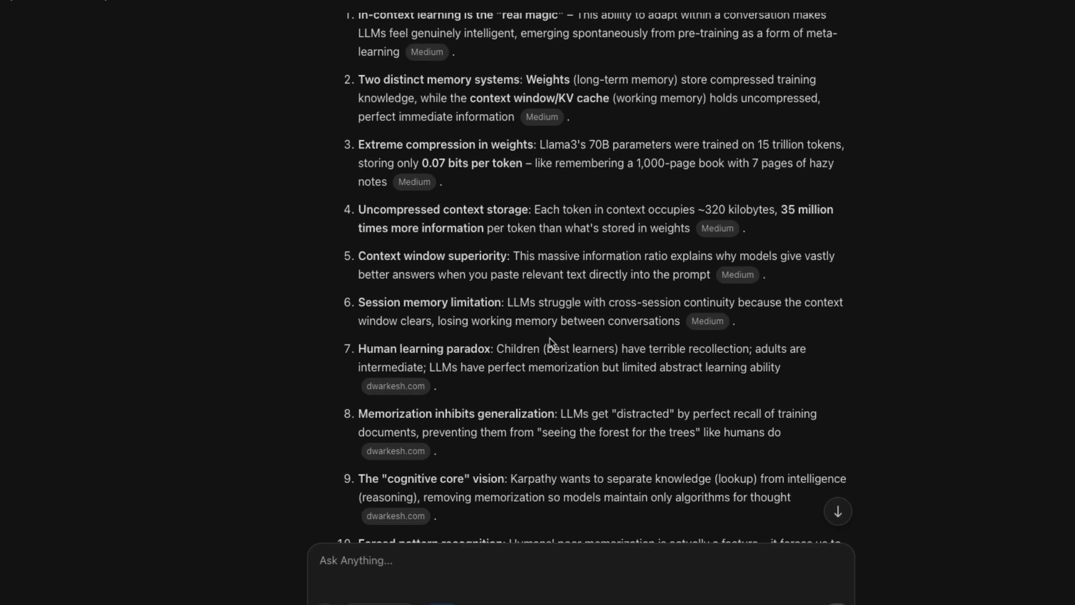
pyautogui.scroll(-5, 551, 336)
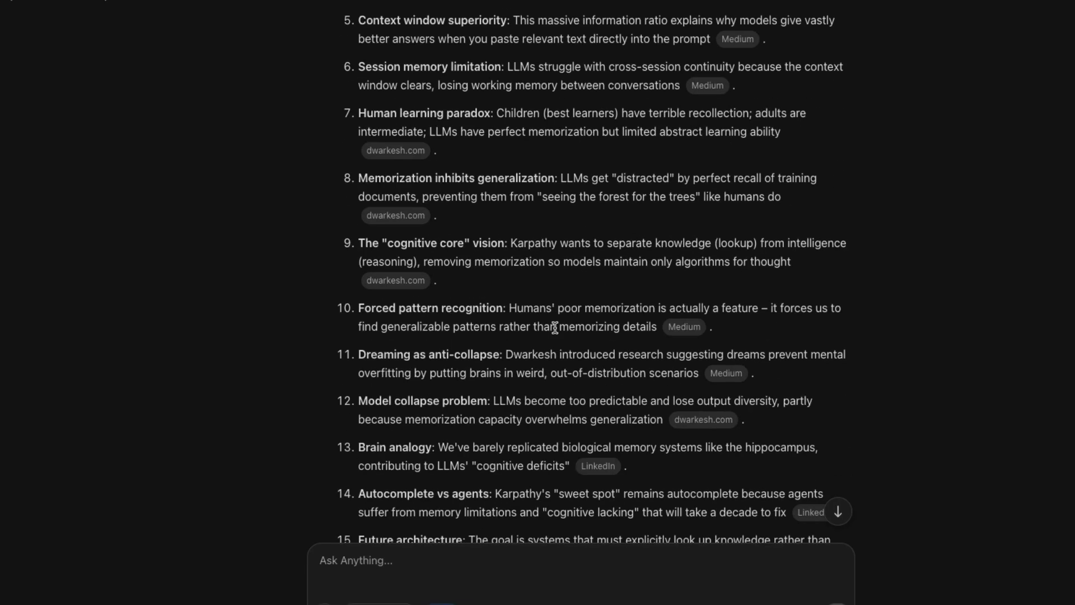
pyautogui.moveTo(365, 351); pyautogui.dragTo(343, 347)
pyautogui.click(500, 351)
pyautogui.click(343, 347)
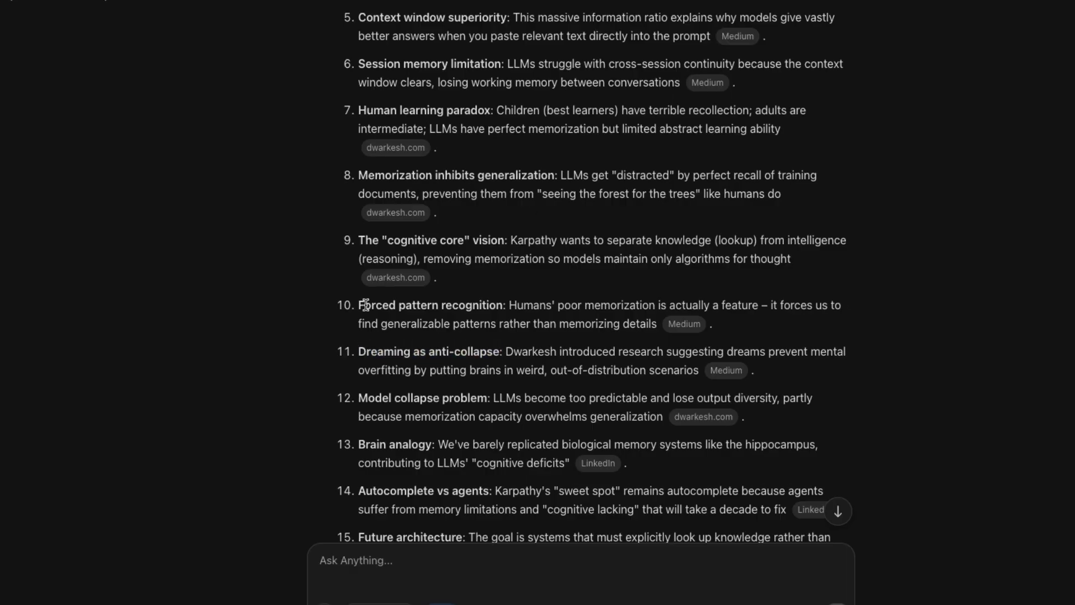
pyautogui.moveTo(358, 305); pyautogui.dragTo(780, 314)
pyautogui.click(511, 307)
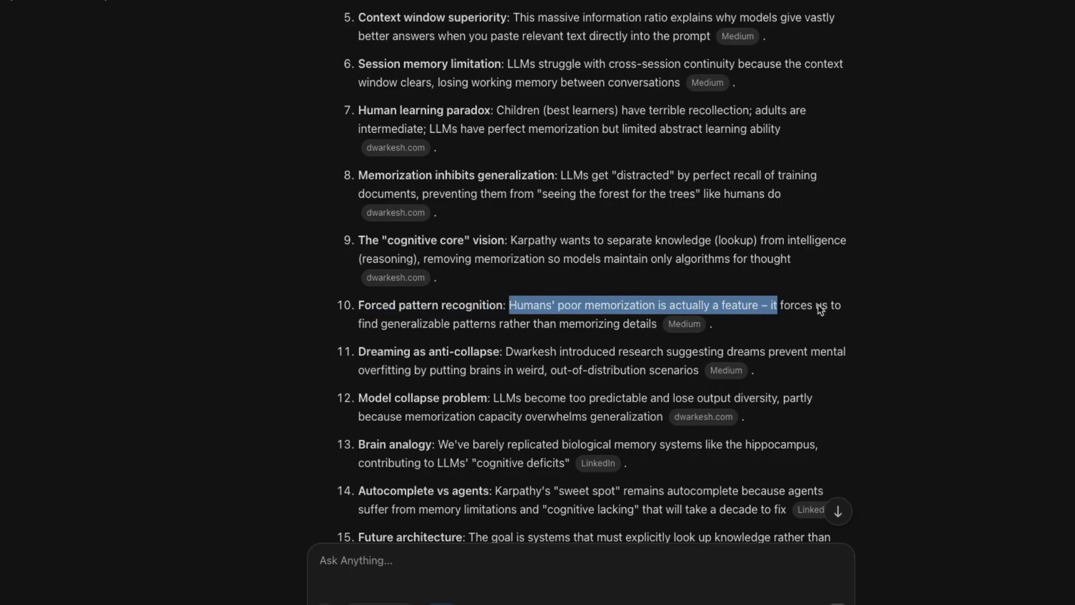
pyautogui.click(390, 325)
pyautogui.moveTo(390, 325); pyautogui.dragTo(636, 324)
pyautogui.click(628, 325)
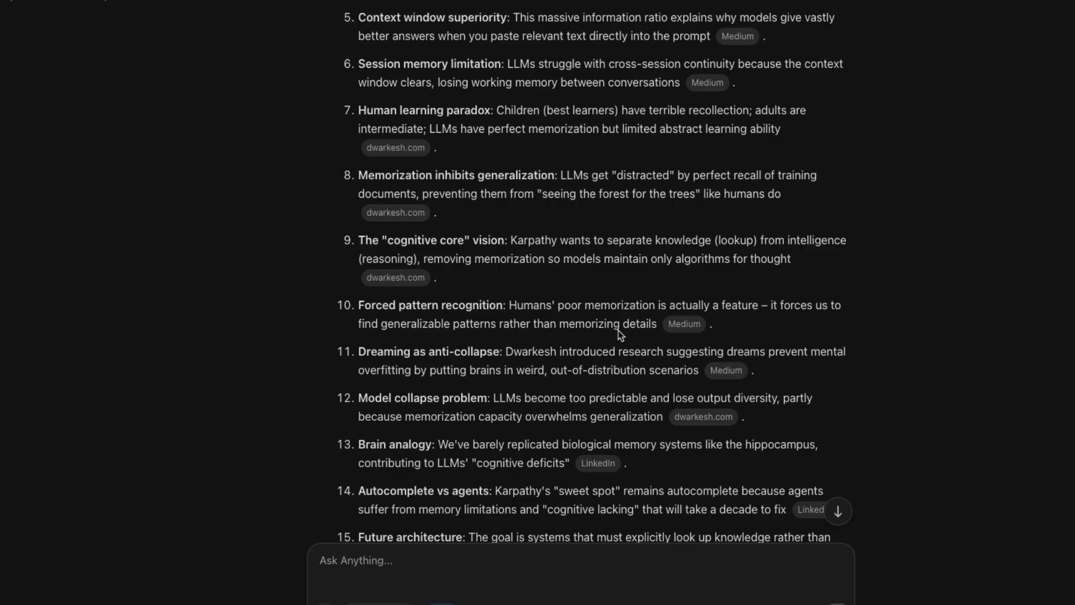
pyautogui.scroll(10, 613, 297)
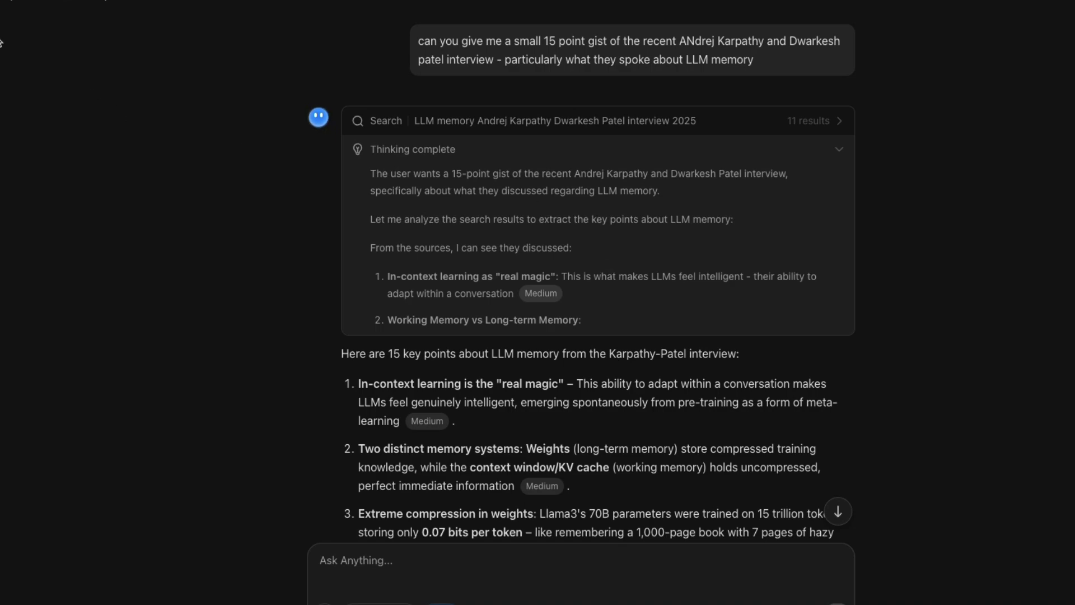
# In a new chat, request an Elon Musk tax-breaks blog post that doesn't sound AI-written.
pyautogui.hotkey('ctrl', 'k')
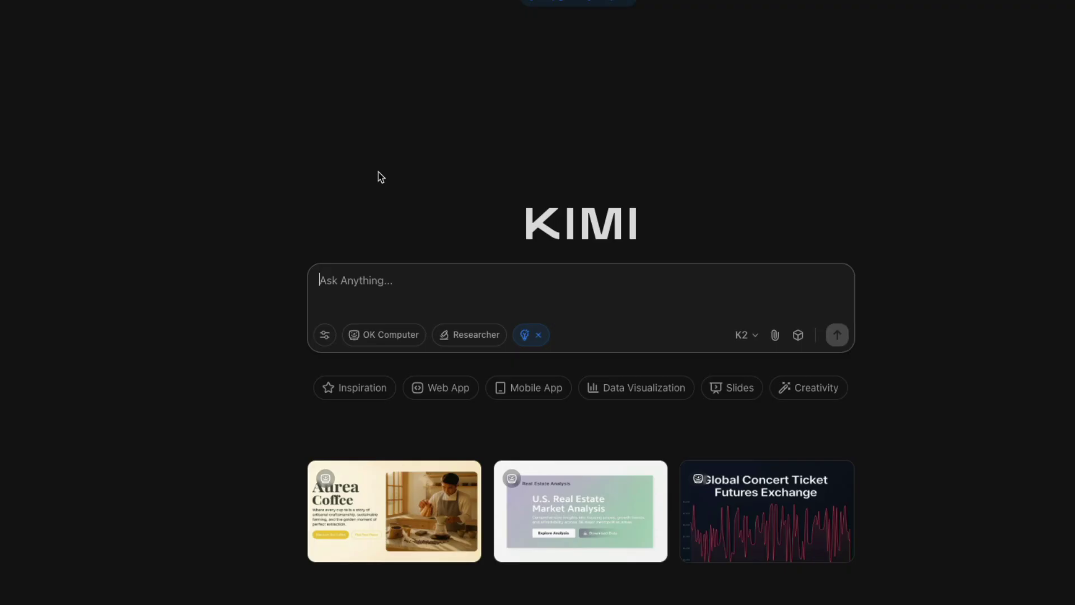
pyautogui.write('Give me a blogpost ')
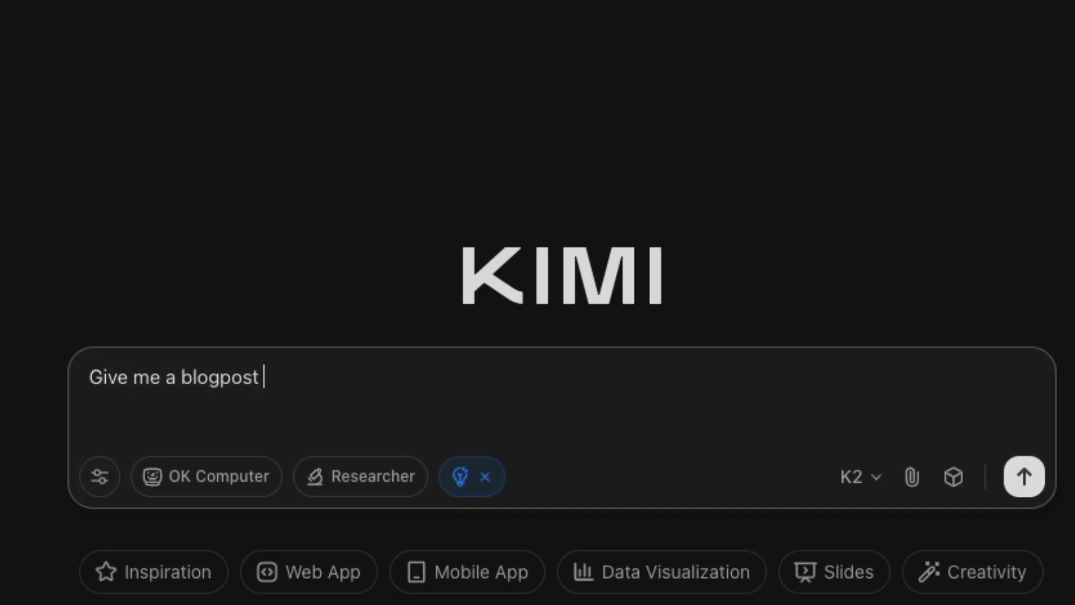
pyautogui.write('on Elon Musk and h')
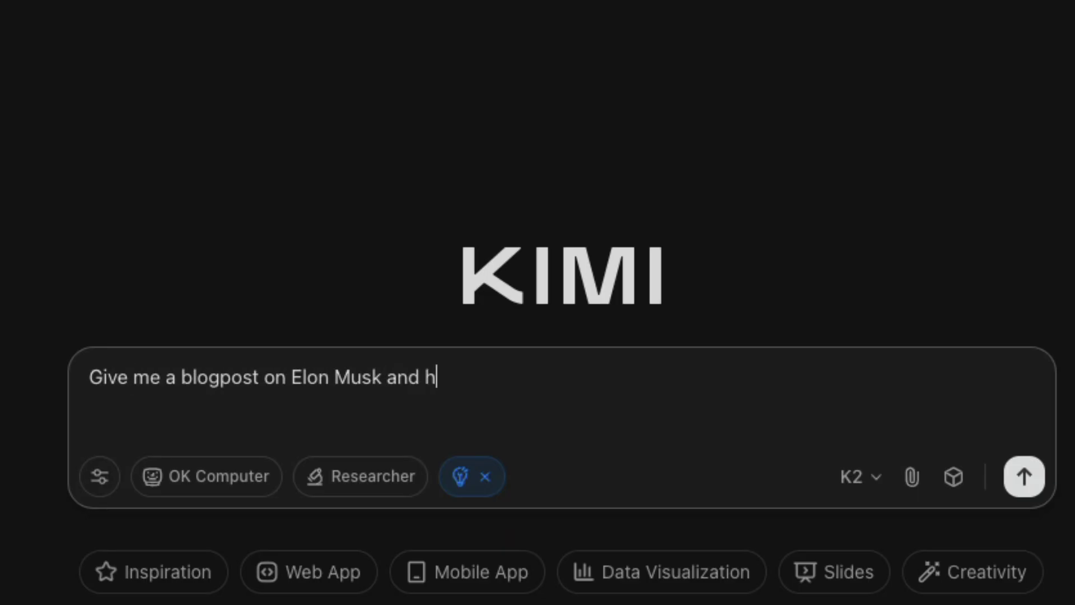
pyautogui.write('is Tax Break')
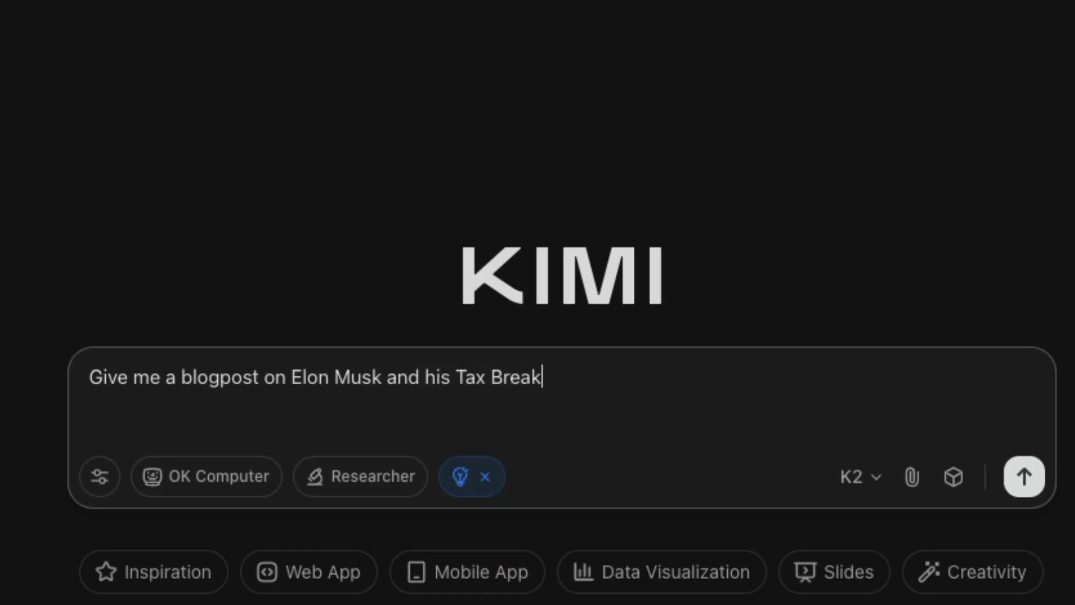
pyautogui.write('s - make sure you d')
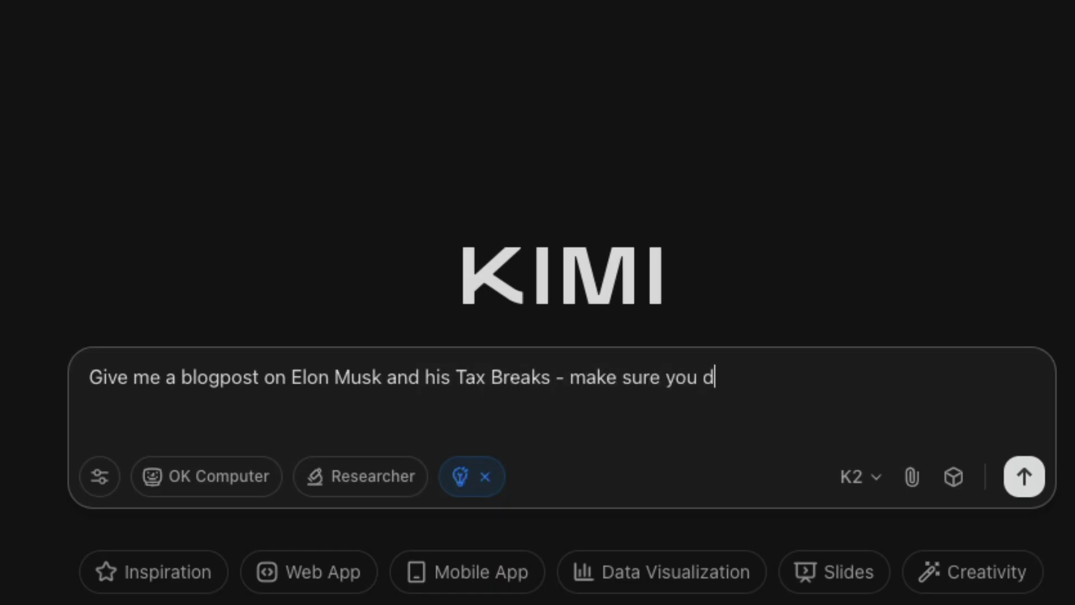
pyautogui.write("on't sound like AI ")
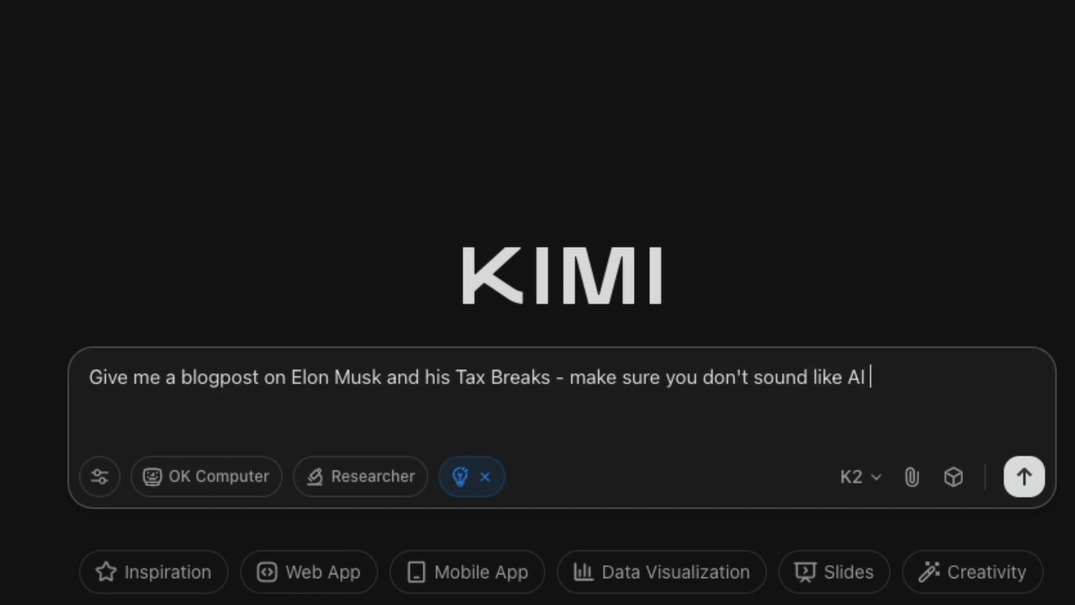
pyautogui.write('when the blogpost is written')
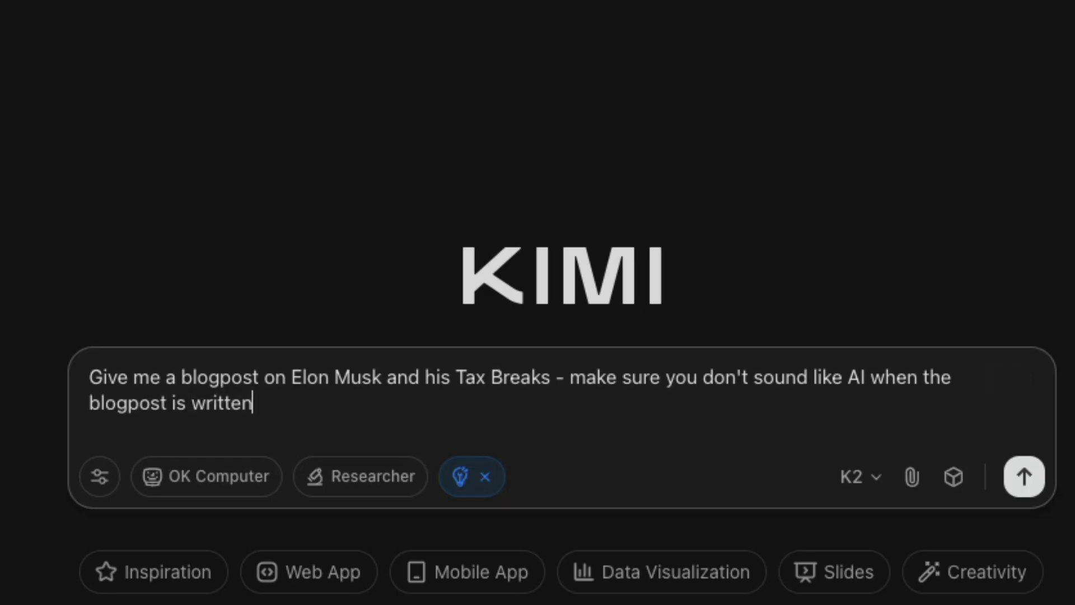
pyautogui.hotkey('shift', 'Return')
pyautogui.click(1025, 476)
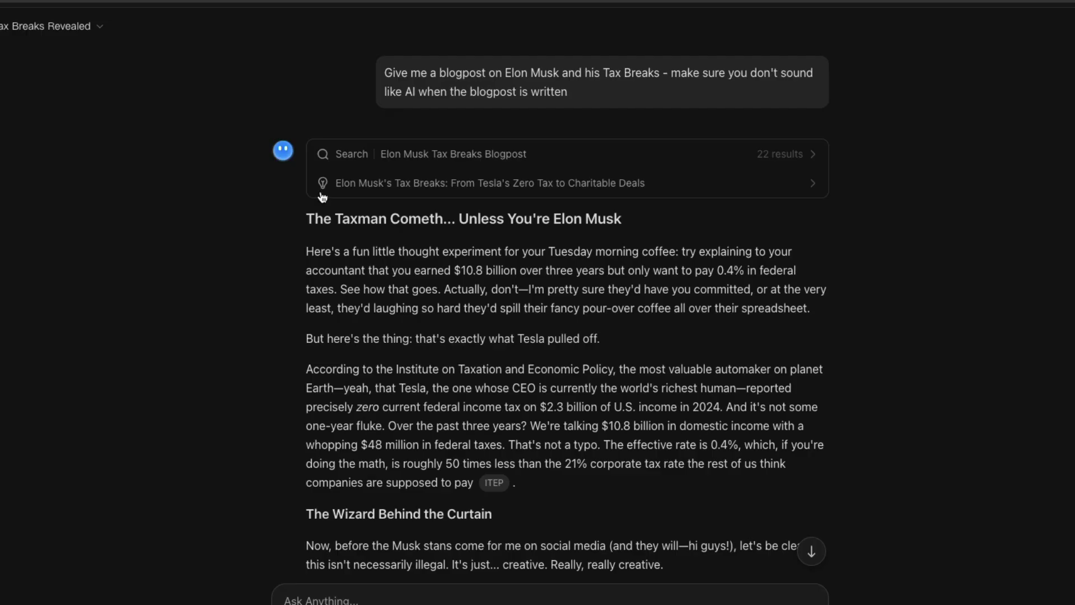
# Select the whole generated article, 'The Taxman Cometh... Unless You're Elon Musk'.
pyautogui.moveTo(306, 218); pyautogui.dragTo(724, 498)
pyautogui.scroll(-6, 536, 397)
pyautogui.scroll(-15, 536, 406)
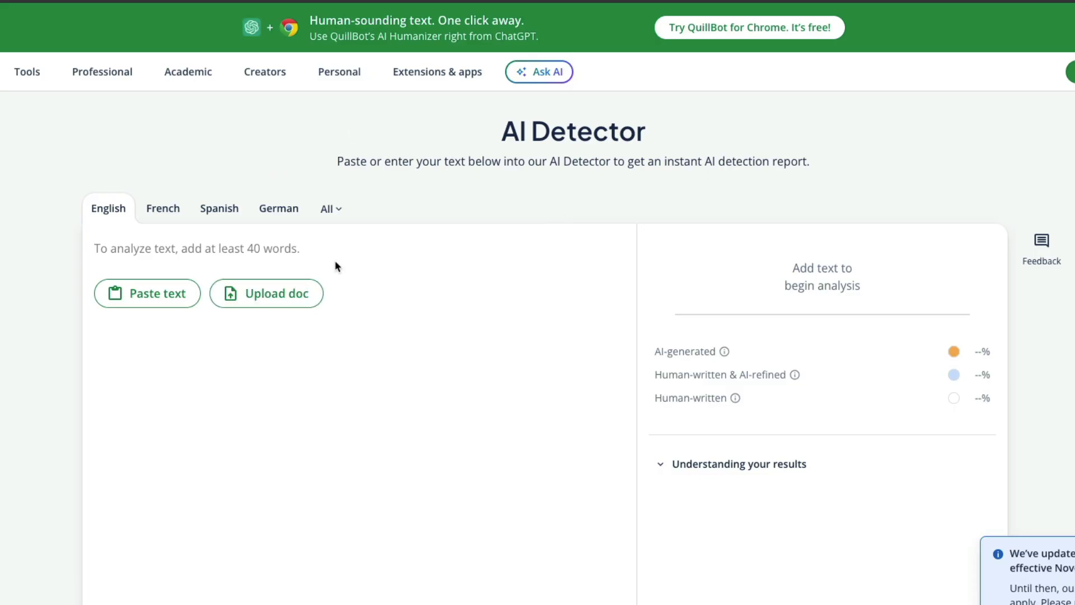
# Paste the blog post into QuillBot's AI Detector, note 0% AI / 100% human, then go back.
pyautogui.click(252, 249)
pyautogui.hotkey('ctrl', 'v')
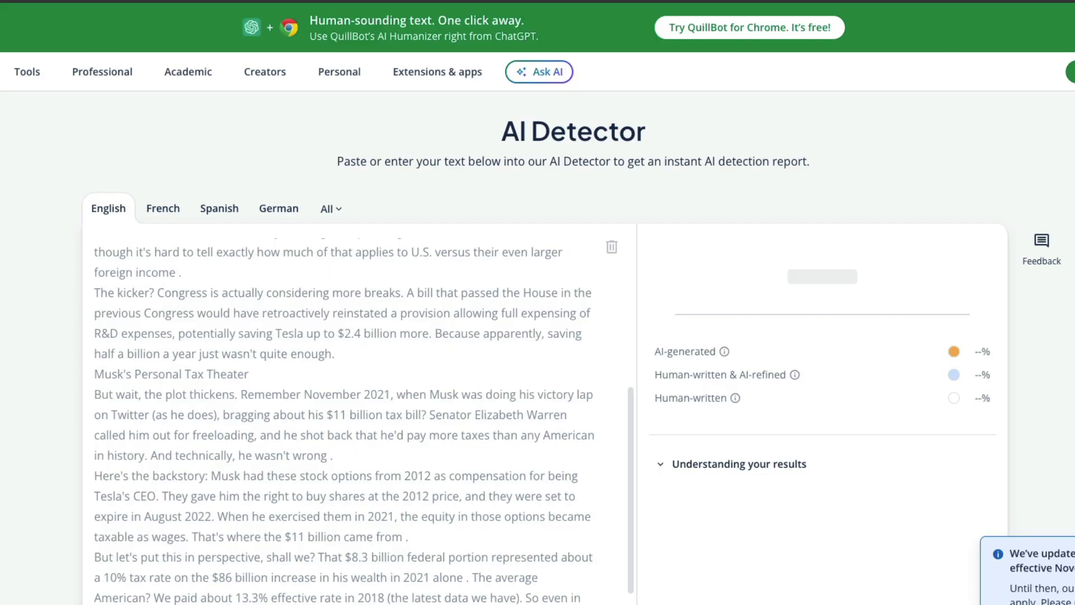
pyautogui.scroll(-2, 349, 385)
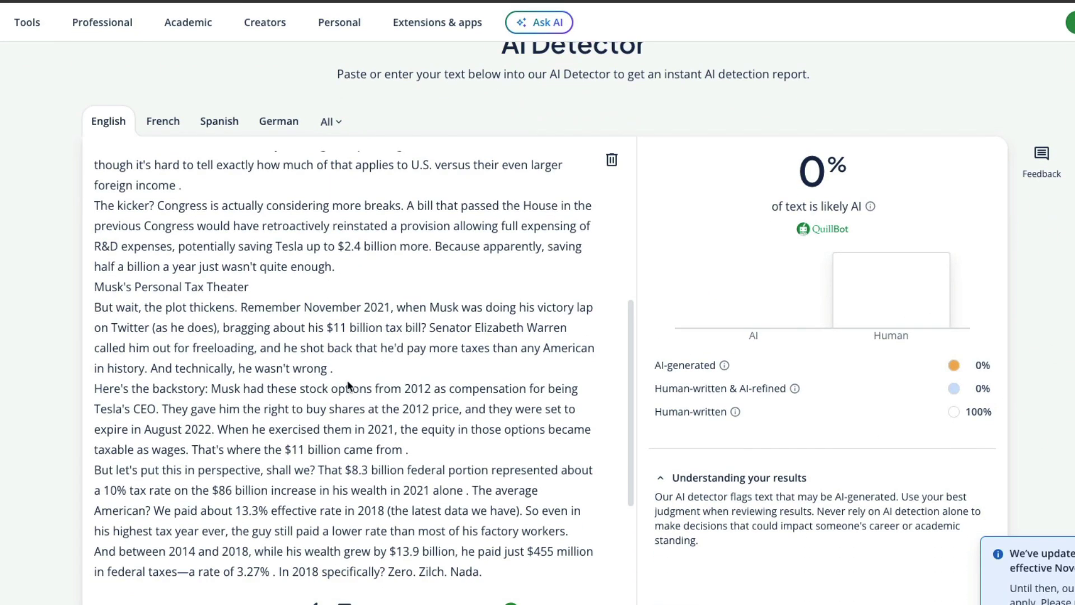
pyautogui.scroll(15, 350, 386)
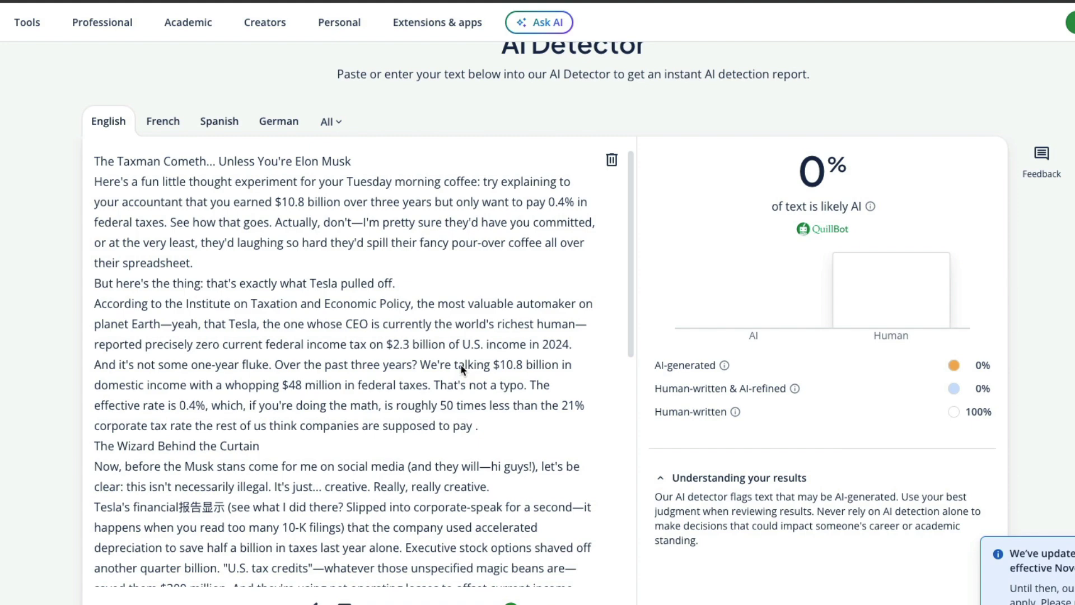
pyautogui.hotkey('ctrl', 'End')
pyautogui.hotkey('ctrl', 'Home')
pyautogui.scroll(2, 378, 401)
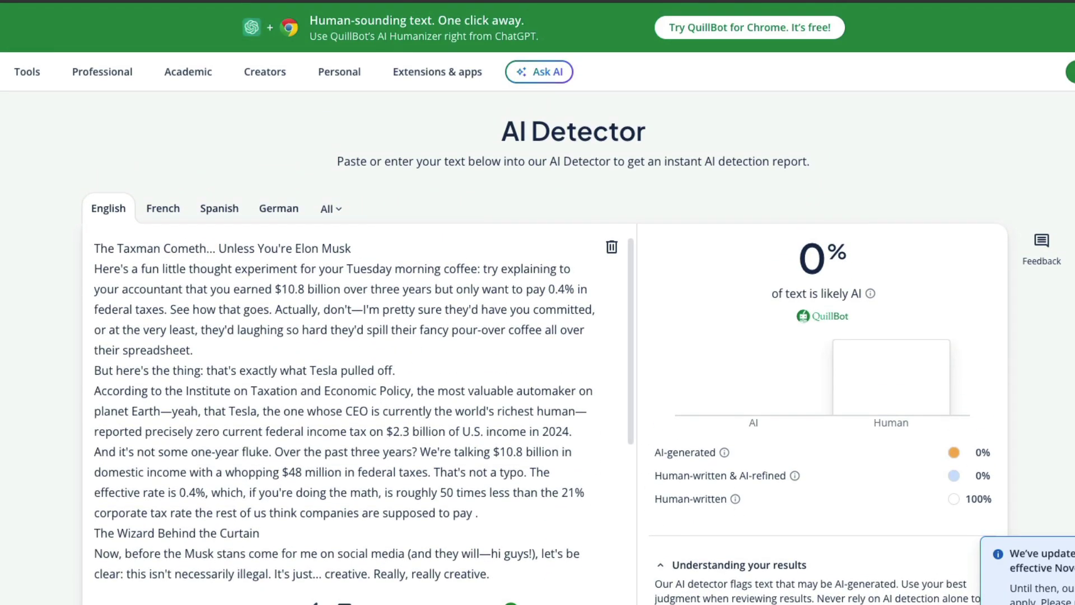
pyautogui.hotkey('alt', 'Left')
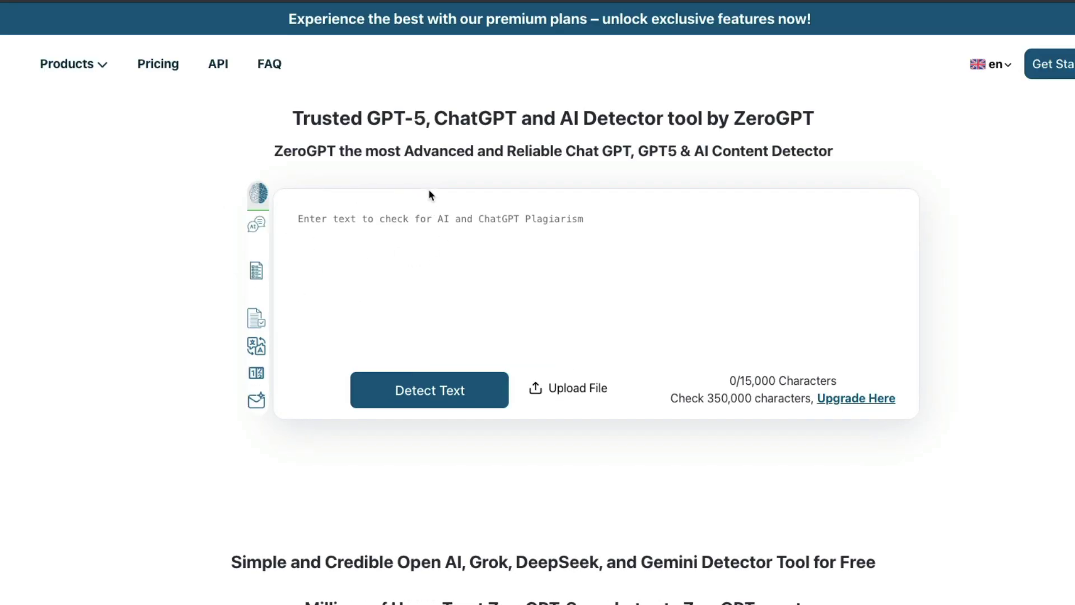
# Run the 7,018-character blog post through ZeroGPT: judged human written, 14.39% AI GPT.
pyautogui.hotkey('ctrl', 'v')
pyautogui.click(430, 390)
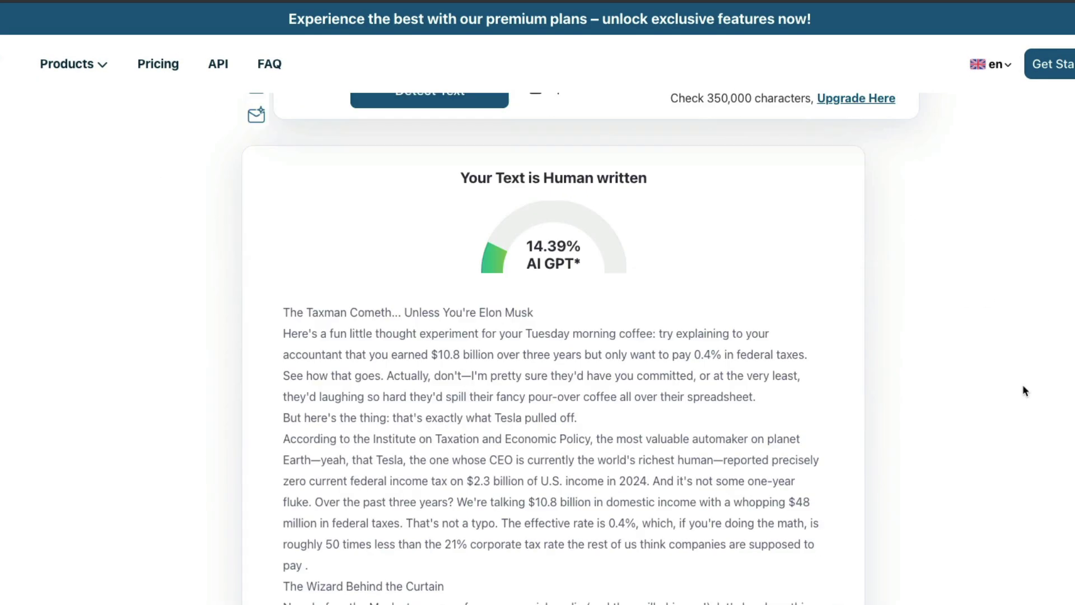
pyautogui.scroll(3, 616, 300)
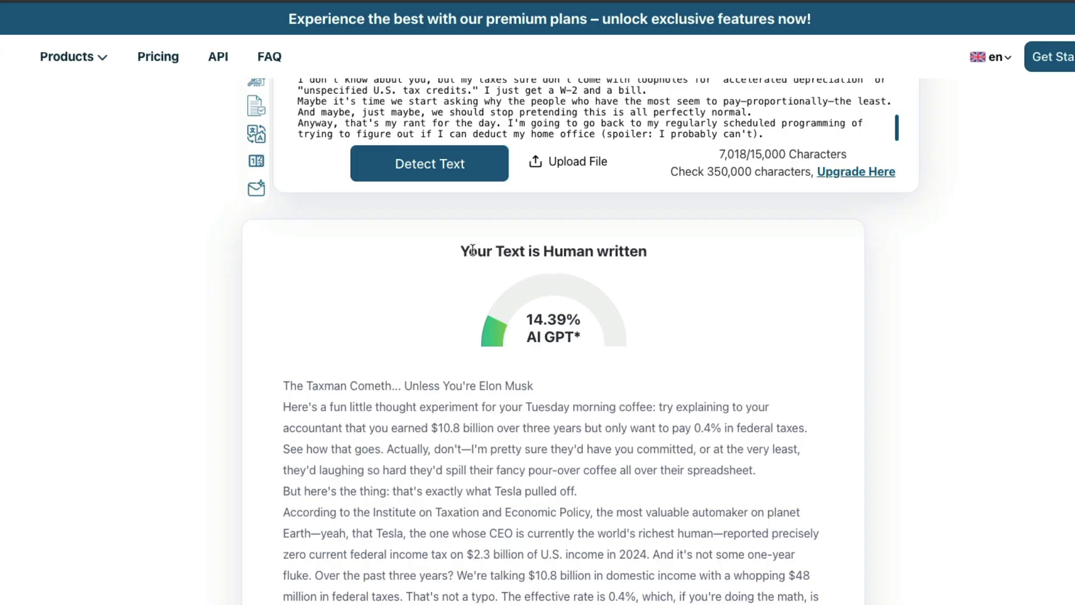
pyautogui.moveTo(457, 251); pyautogui.dragTo(727, 264)
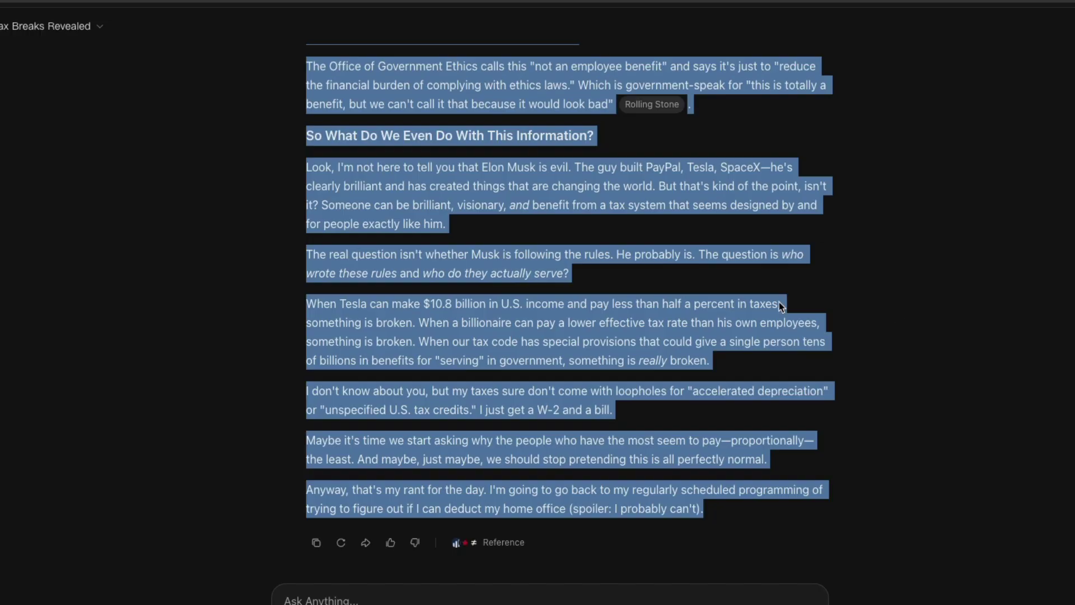
# Deselect the tax-break article in Kimi and scroll back up toward the original prompt.
pyautogui.click(714, 304)
pyautogui.scroll(5, 714, 304)
pyautogui.scroll(10, 714, 304)
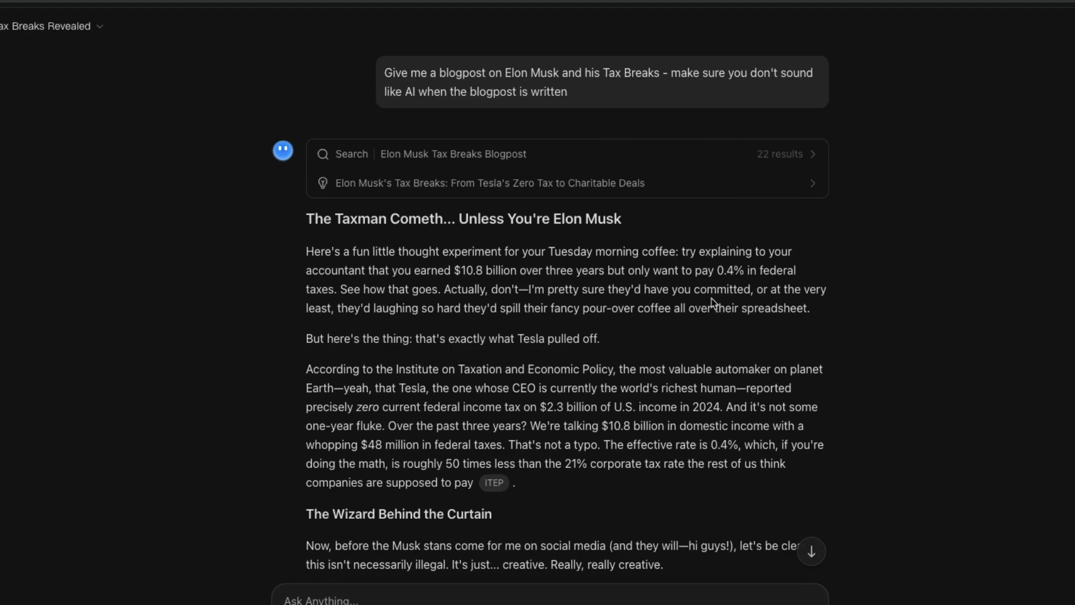